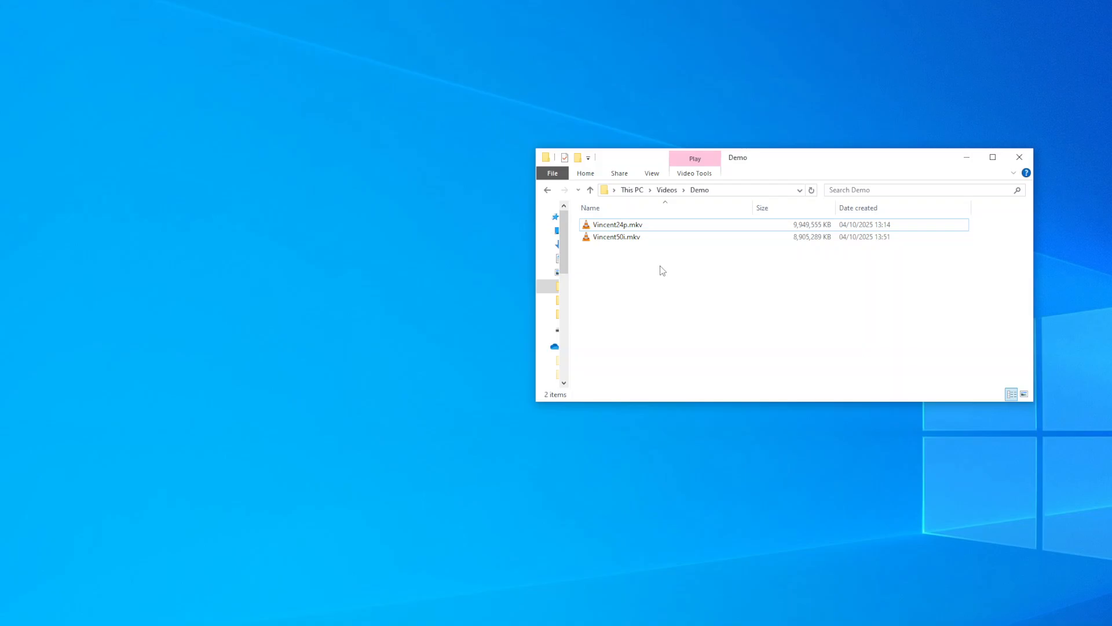
# Examine the media information of Vincent50i.mkv in MediaInfo, from general and video details through audio and chapters
pyautogui.click(635, 241)
pyautogui.rightClick(634, 240)
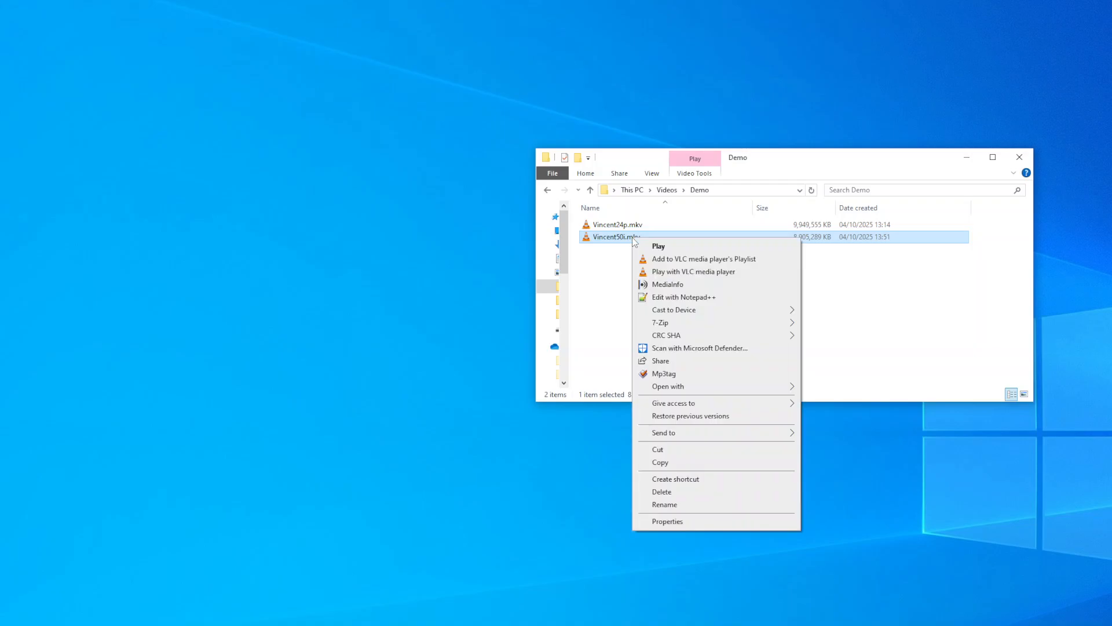
pyautogui.click(680, 288)
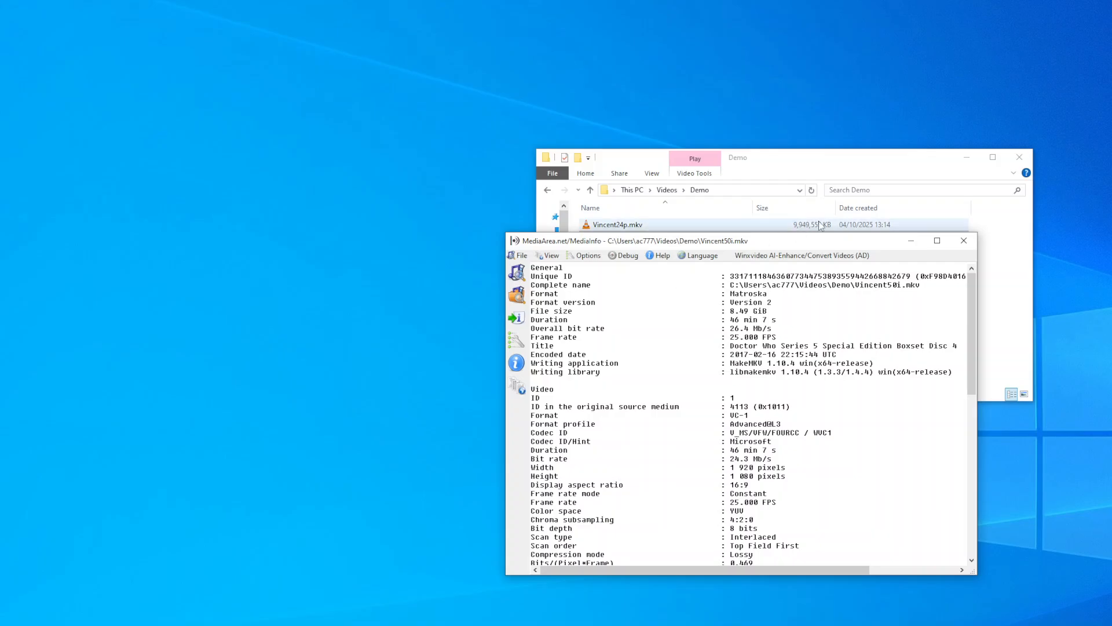
pyautogui.moveTo(819, 242); pyautogui.dragTo(523, 118)
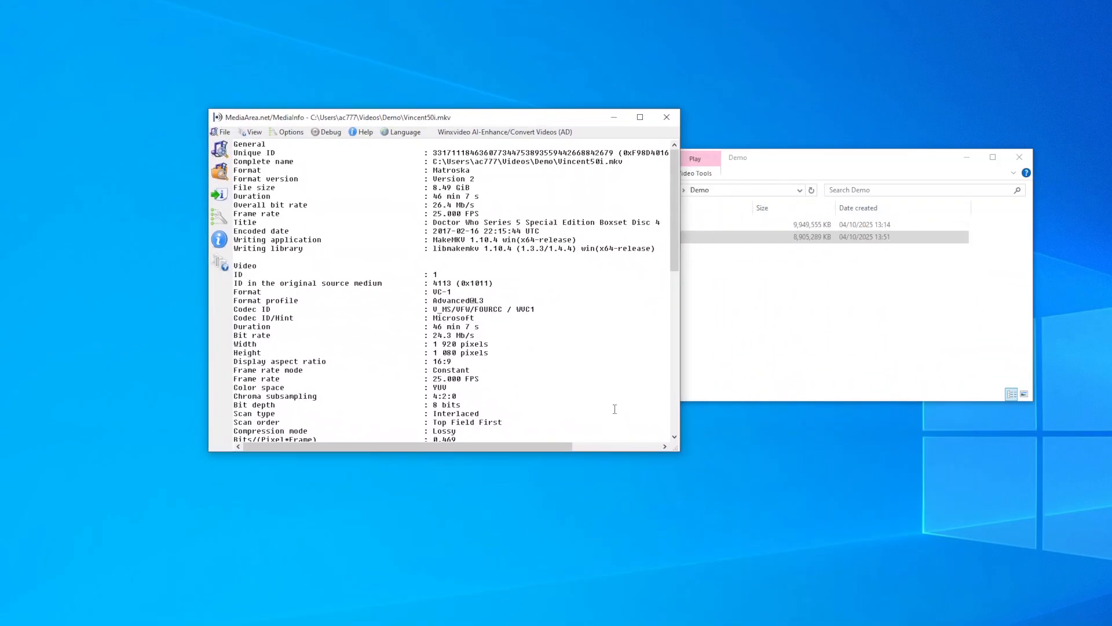
pyautogui.moveTo(680, 456); pyautogui.dragTo(768, 579)
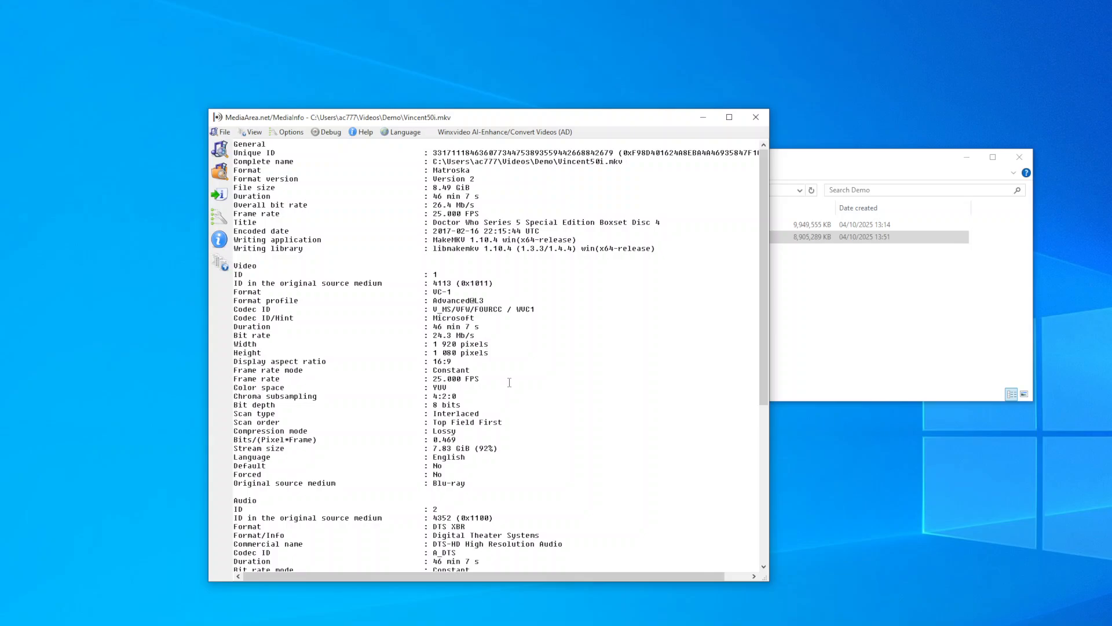
pyautogui.scroll(-10, 510, 382)
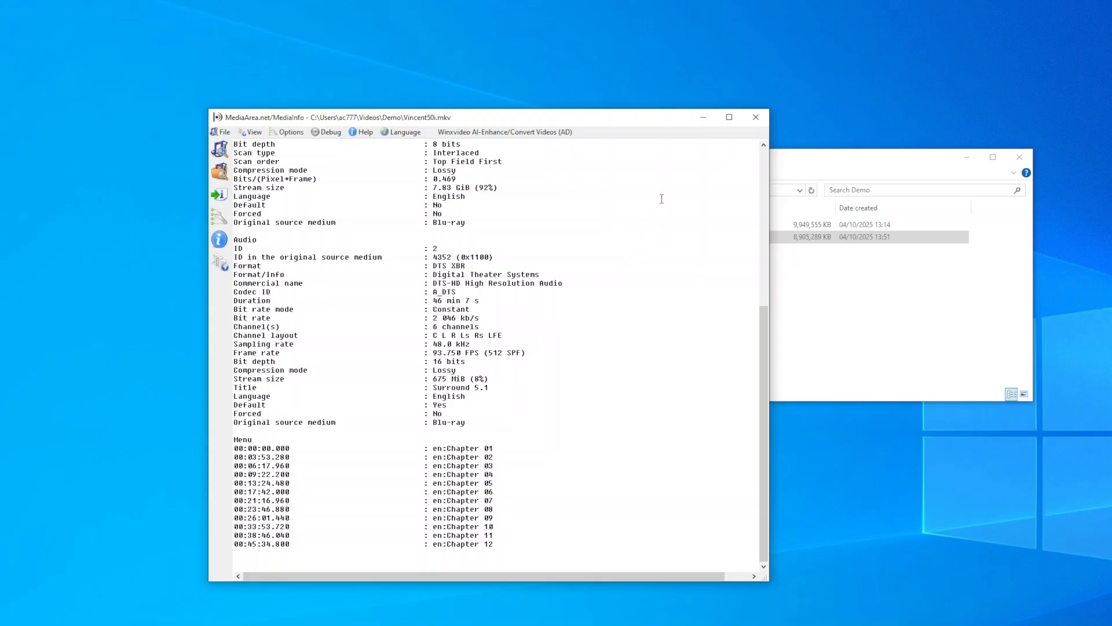
pyautogui.click(754, 119)
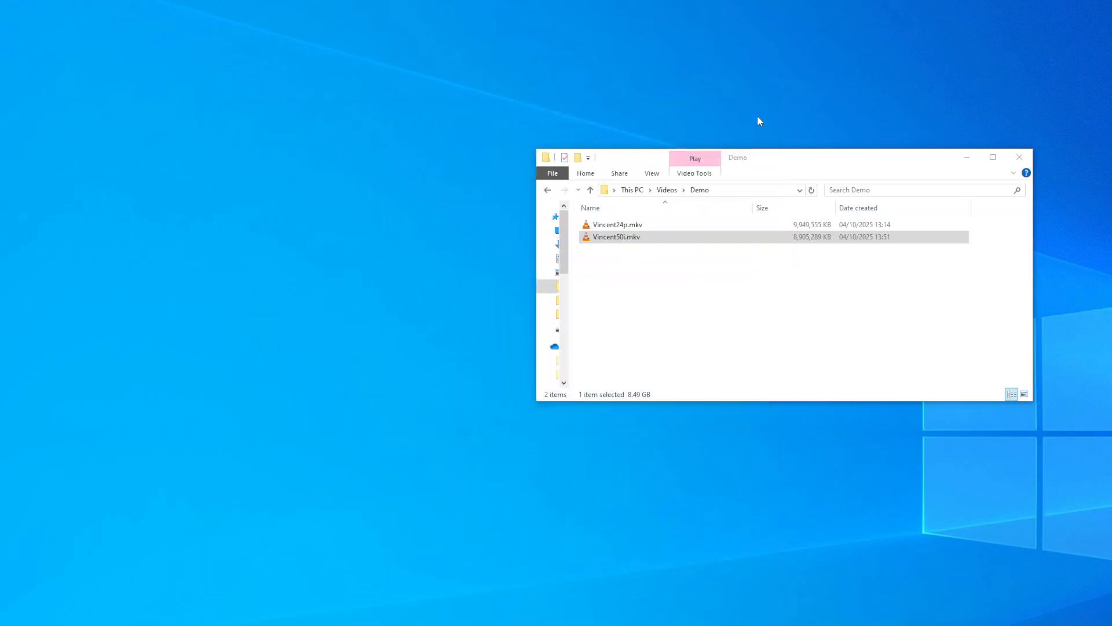
# Examine the media information of Vincent24p.mkv in MediaInfo, including its frame rate, scan type and audio format
pyautogui.click(623, 227)
pyautogui.rightClick(623, 223)
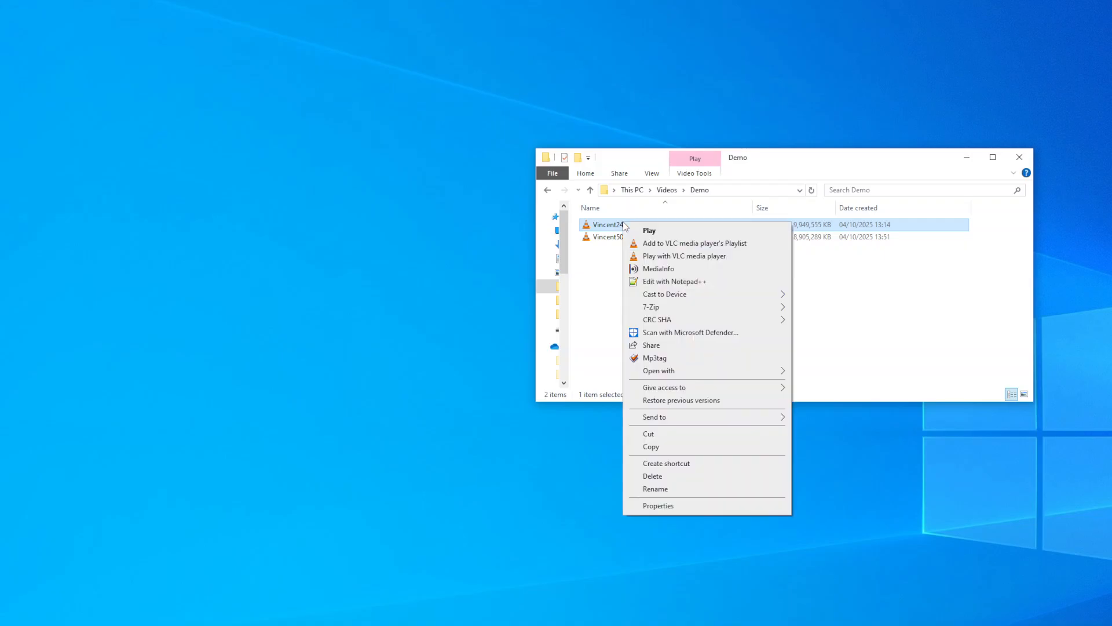
pyautogui.click(666, 268)
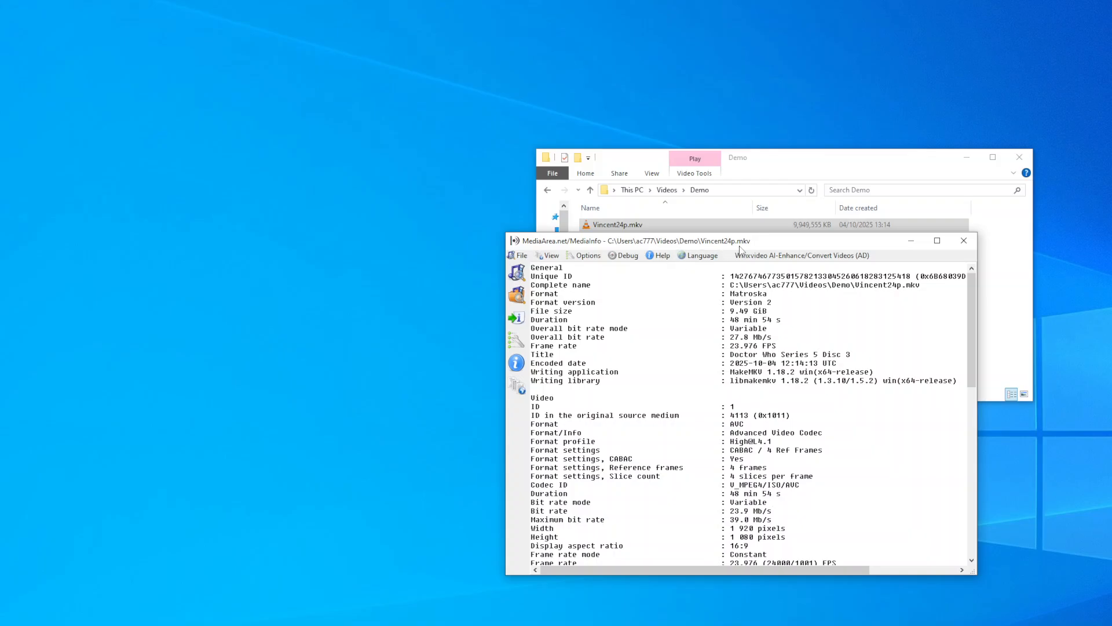
pyautogui.moveTo(781, 244); pyautogui.dragTo(427, 64)
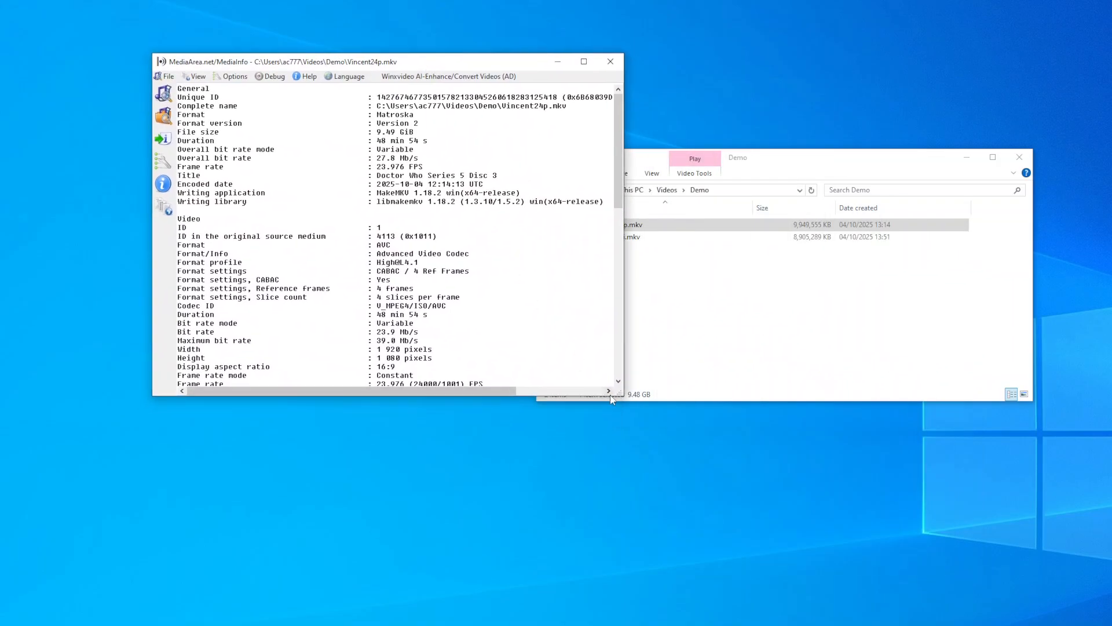
pyautogui.moveTo(623, 398); pyautogui.dragTo(805, 561)
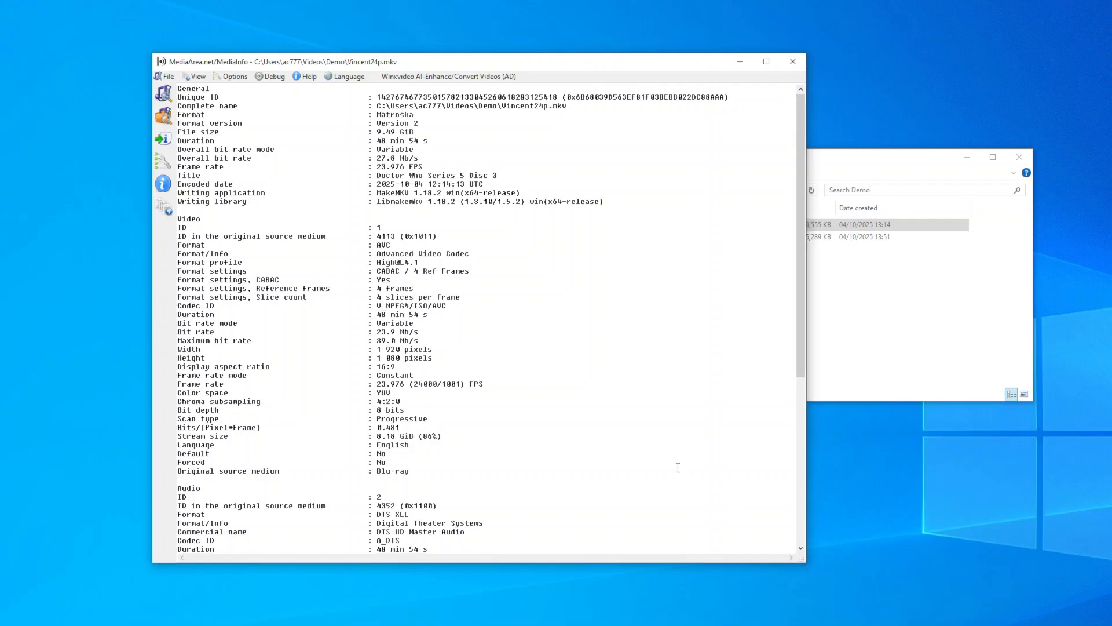
pyautogui.scroll(-2, 404, 397)
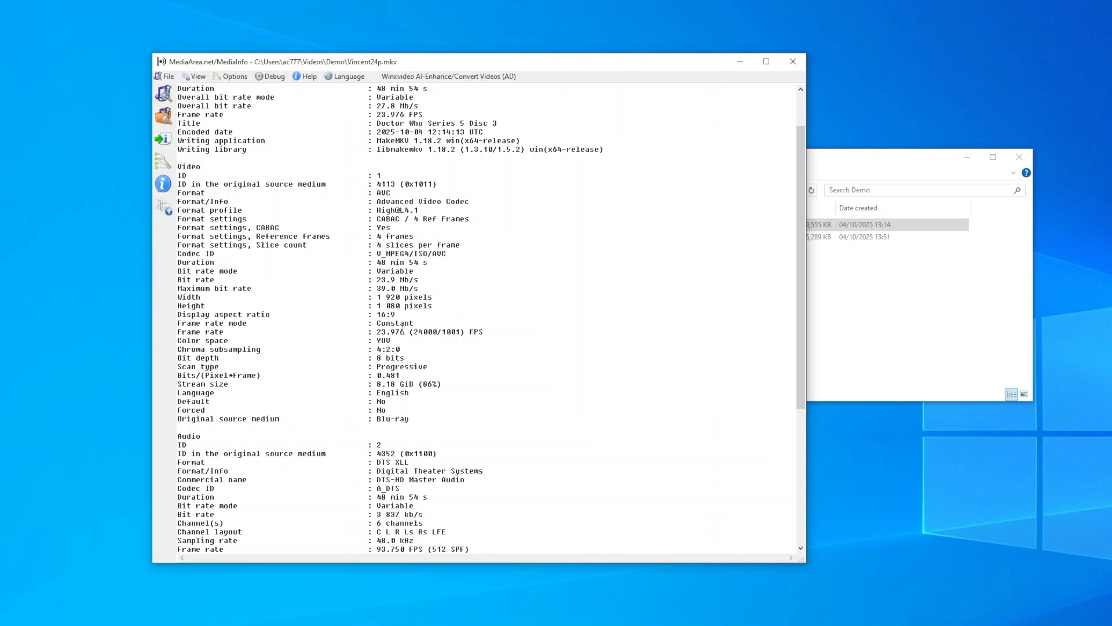
pyautogui.scroll(-8, 403, 330)
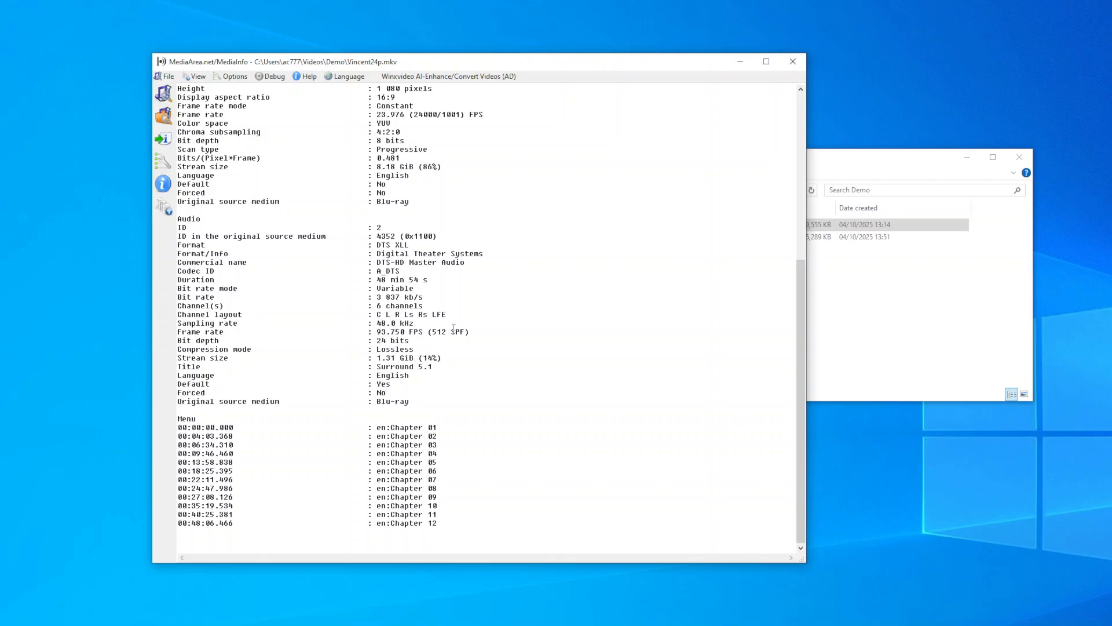
pyautogui.click(794, 60)
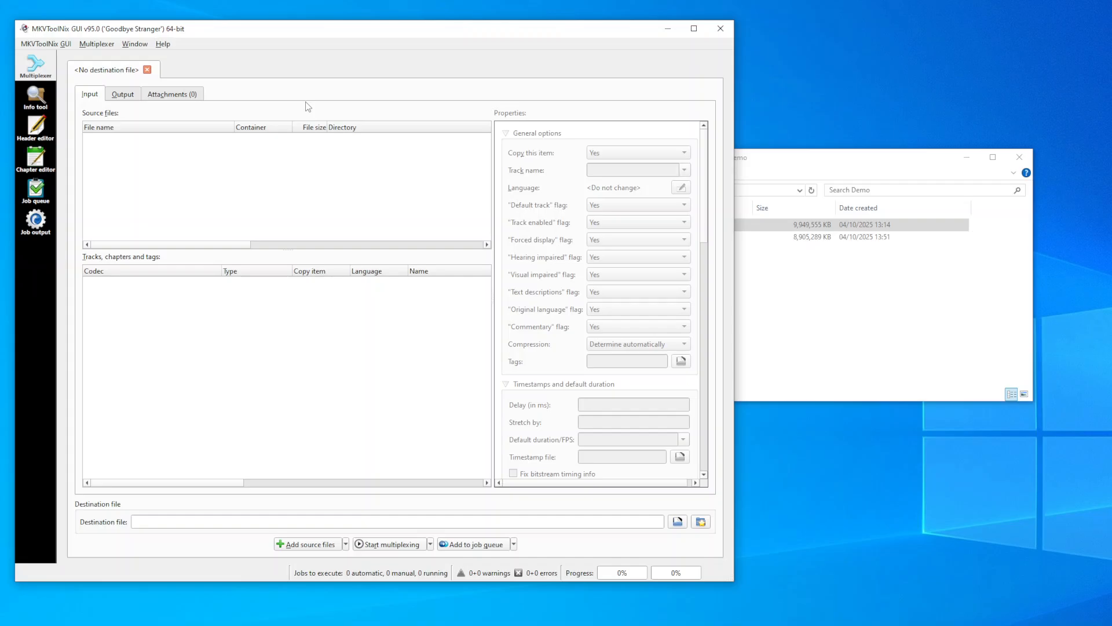
# Load Vincent24p.mkv as a source file in MKVToolNix and exclude its DTS-HD audio track and chapter entries
pyautogui.click(816, 169)
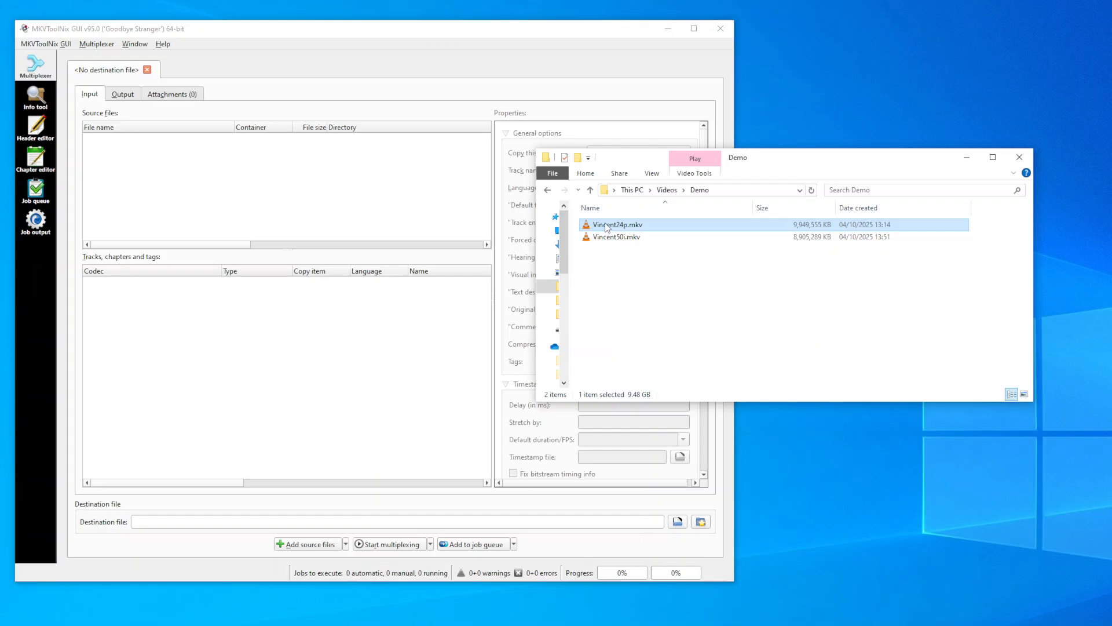
pyautogui.moveTo(607, 227); pyautogui.dragTo(371, 223)
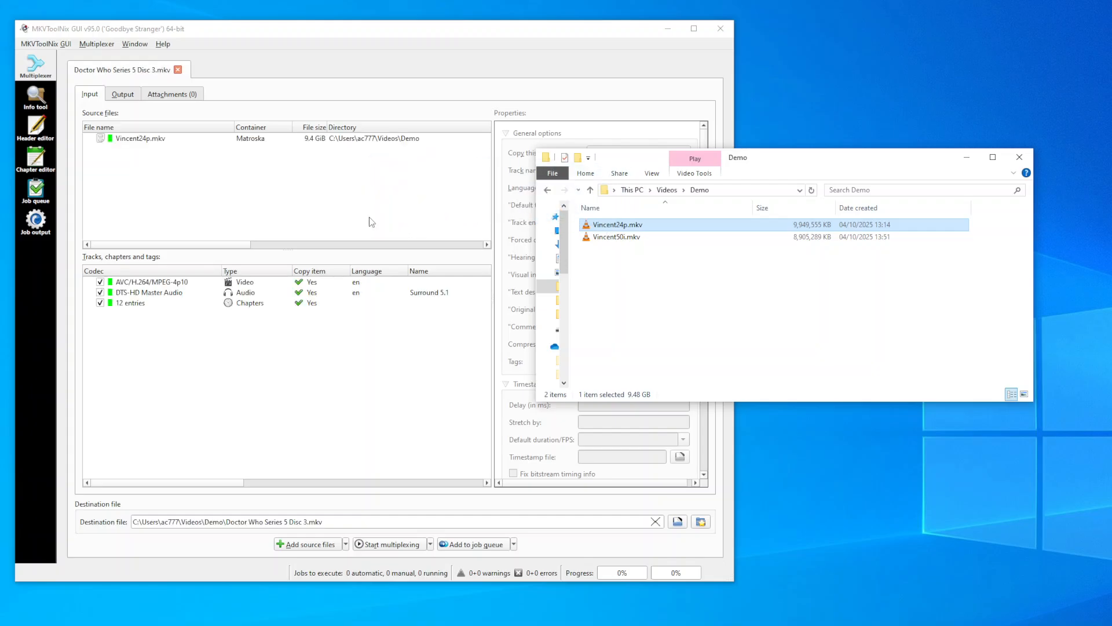
pyautogui.click(446, 31)
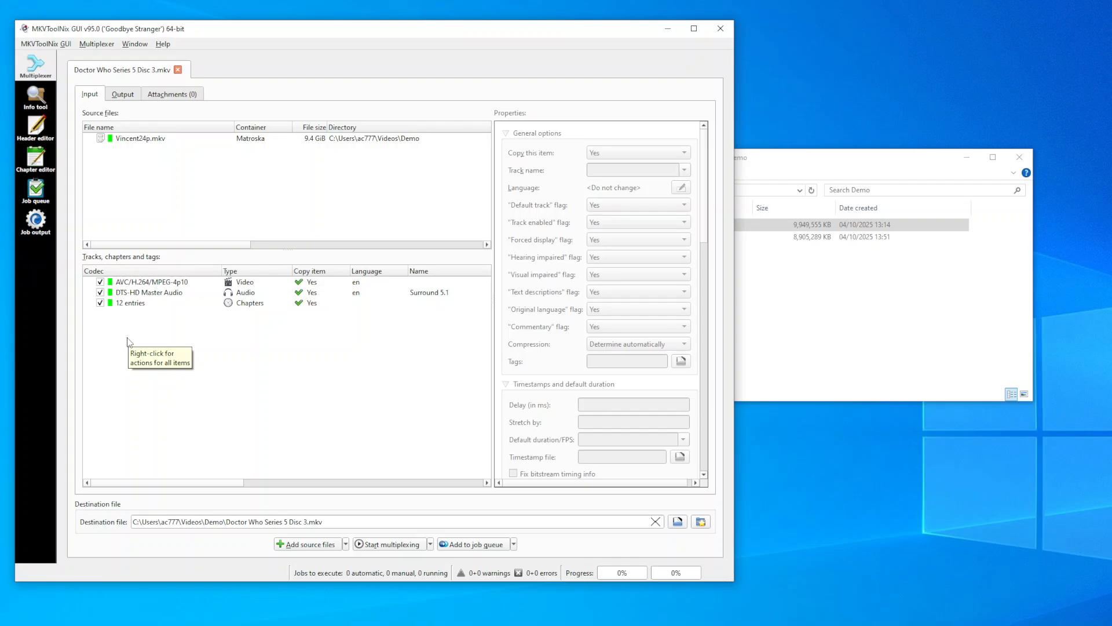
pyautogui.click(99, 292)
pyautogui.click(101, 302)
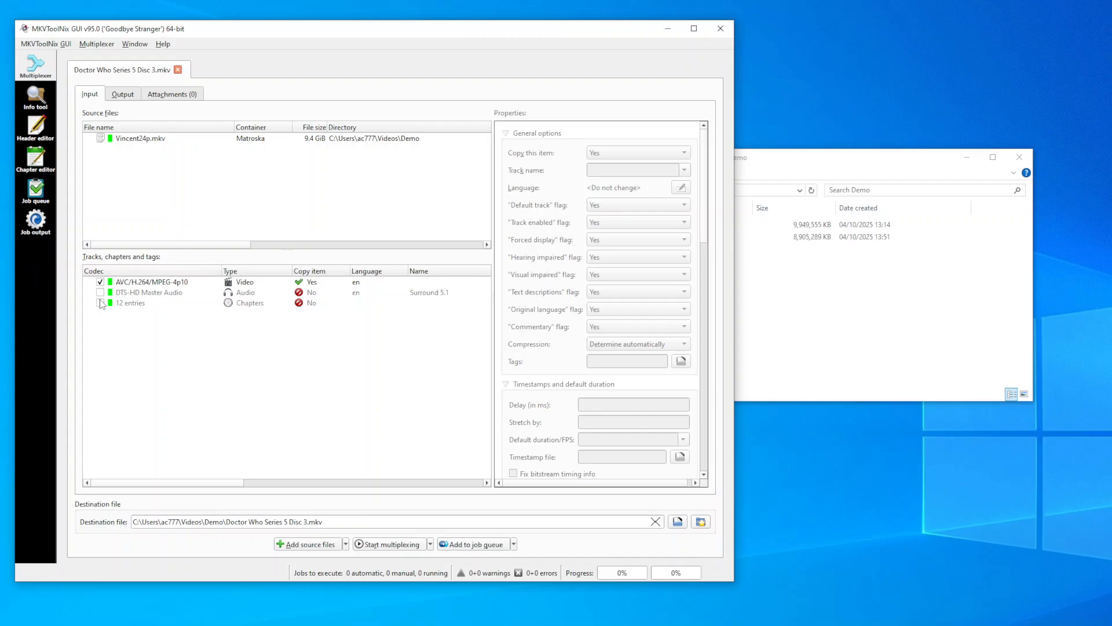
# Set the video track's default duration/FPS to 25p and enable fixing of the bitstream timing info
pyautogui.click(169, 284)
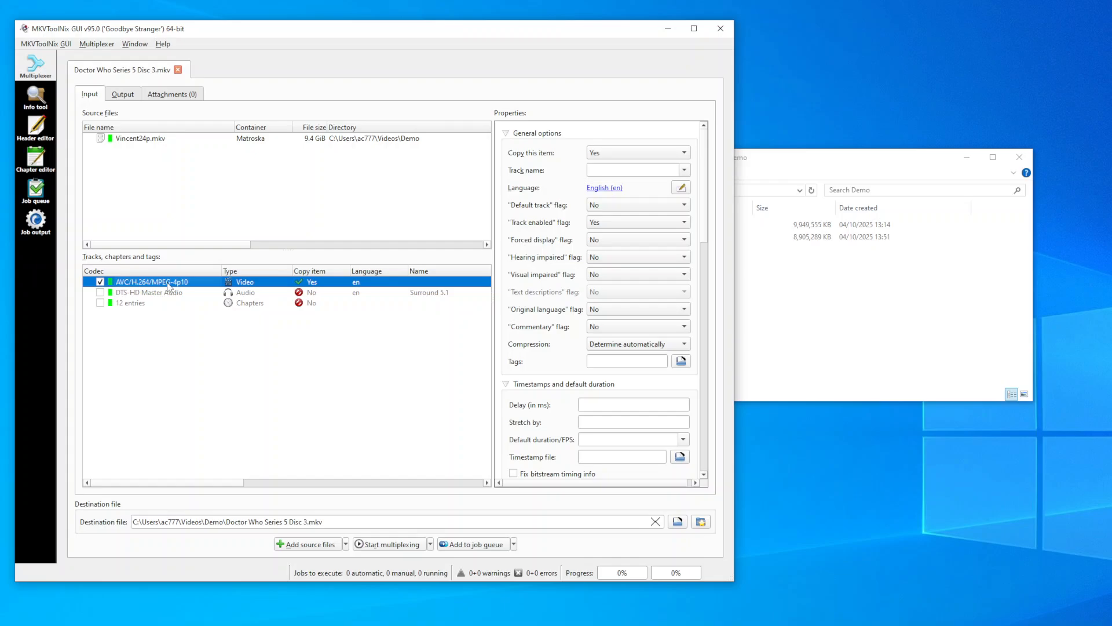
pyautogui.scroll(-2, 674, 332)
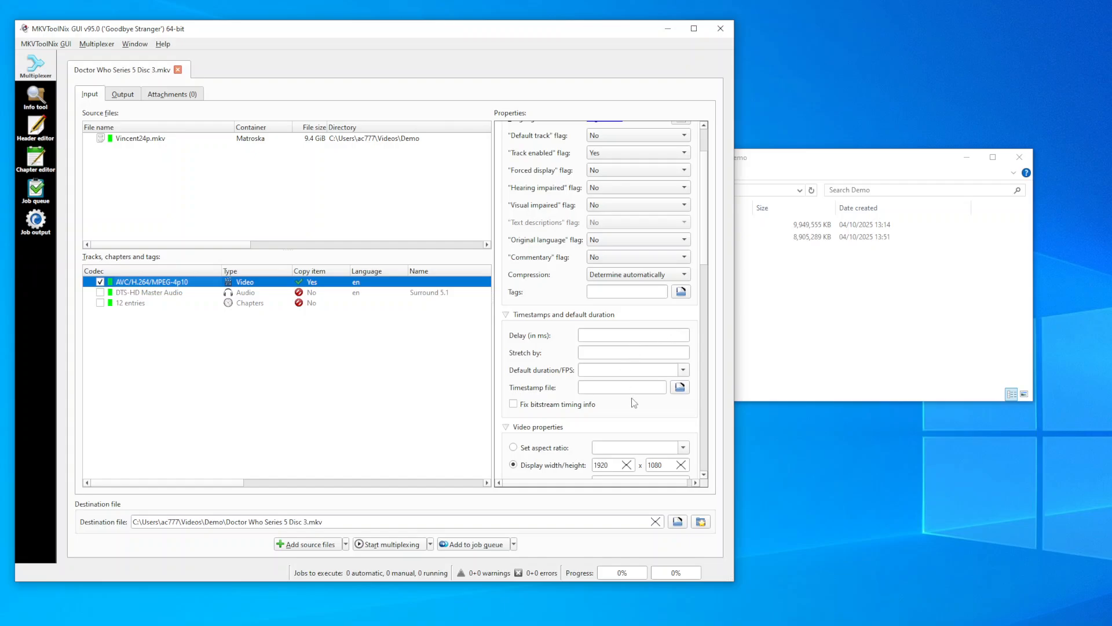
pyautogui.click(683, 370)
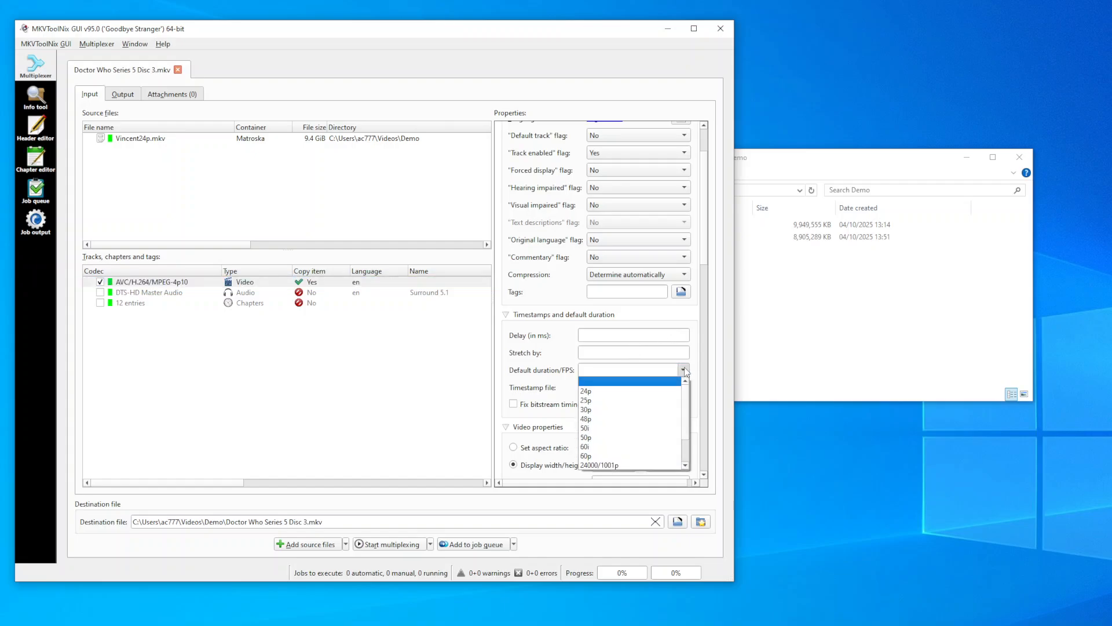
pyautogui.press('Down')
pyautogui.press('Down')
pyautogui.press('Return')
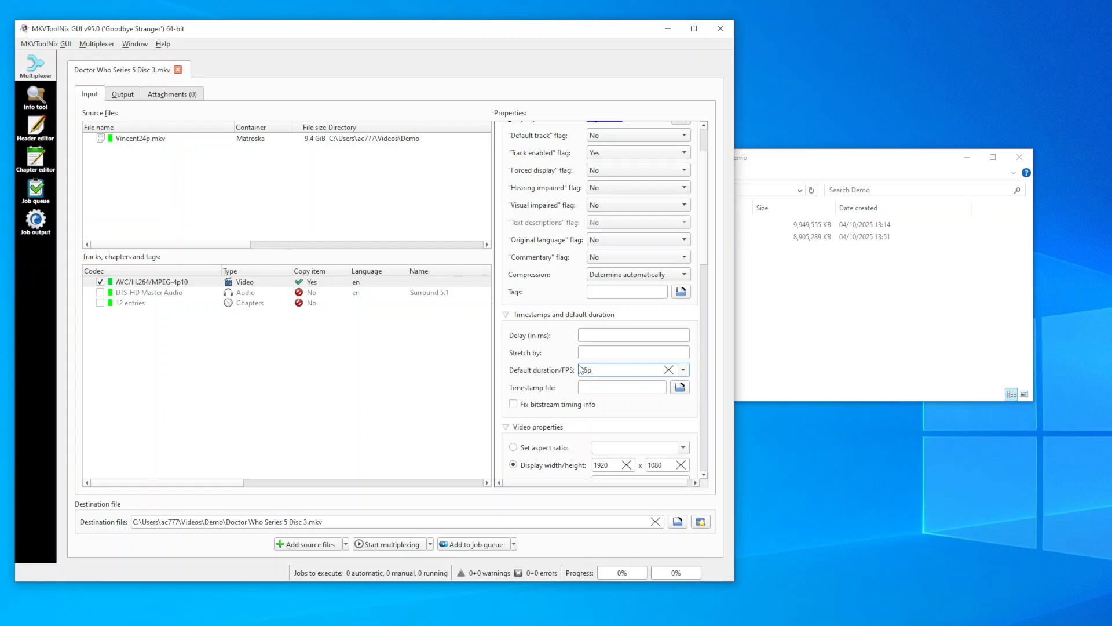
pyautogui.click(514, 404)
# Rename the destination file to temp25p.mkv and multiplex it without an audio track
pyautogui.click(372, 523)
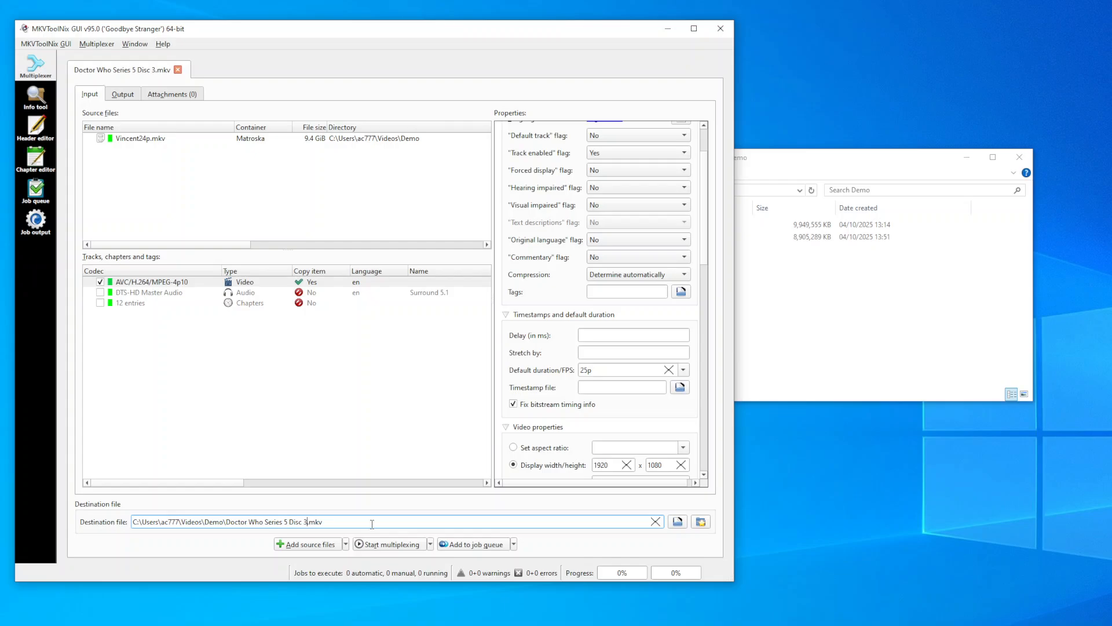
pyautogui.press('BackSpace')
pyautogui.press('BackSpace')
pyautogui.press('BackSpace')
pyautogui.press('BackSpace')
pyautogui.press('BackSpace')
pyautogui.press('BackSpace')
pyautogui.press('BackSpace')
pyautogui.press('BackSpace')
pyautogui.press('BackSpace')
pyautogui.press('BackSpace')
pyautogui.press('BackSpace')
pyautogui.press('BackSpace')
pyautogui.press('BackSpace')
pyautogui.press('BackSpace')
pyautogui.press('BackSpace')
pyautogui.press('BackSpace')
pyautogui.press('BackSpace')
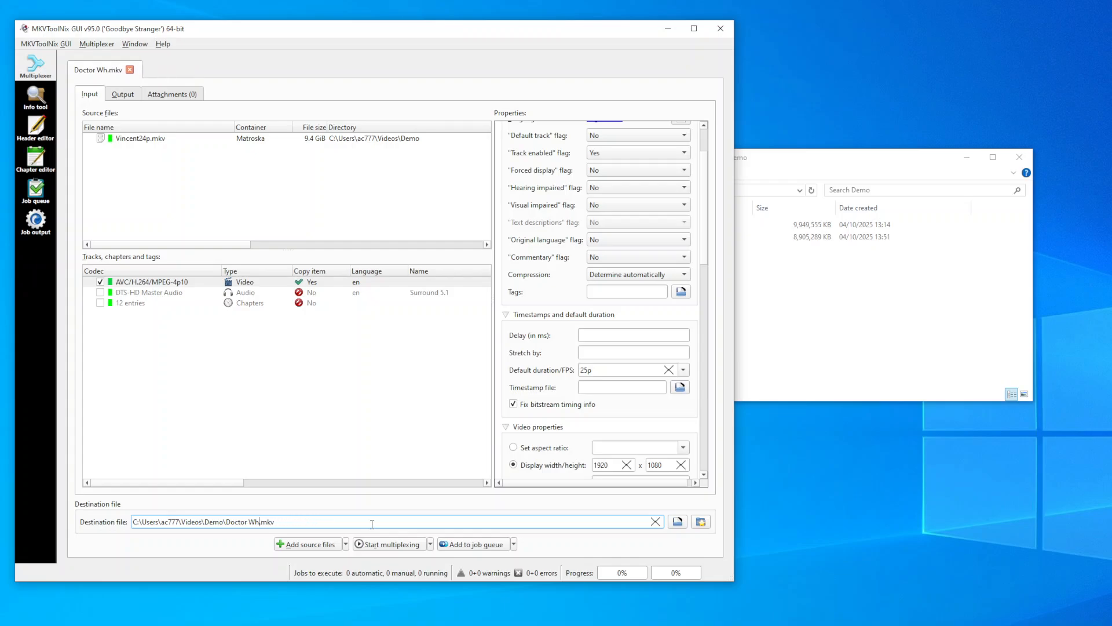
pyautogui.press('BackSpace')
pyautogui.press('BackSpace')
pyautogui.press('BackSpace')
pyautogui.press('BackSpace')
pyautogui.press('BackSpace')
pyautogui.press('BackSpace')
pyautogui.press('BackSpace')
pyautogui.press('BackSpace')
pyautogui.press('BackSpace')
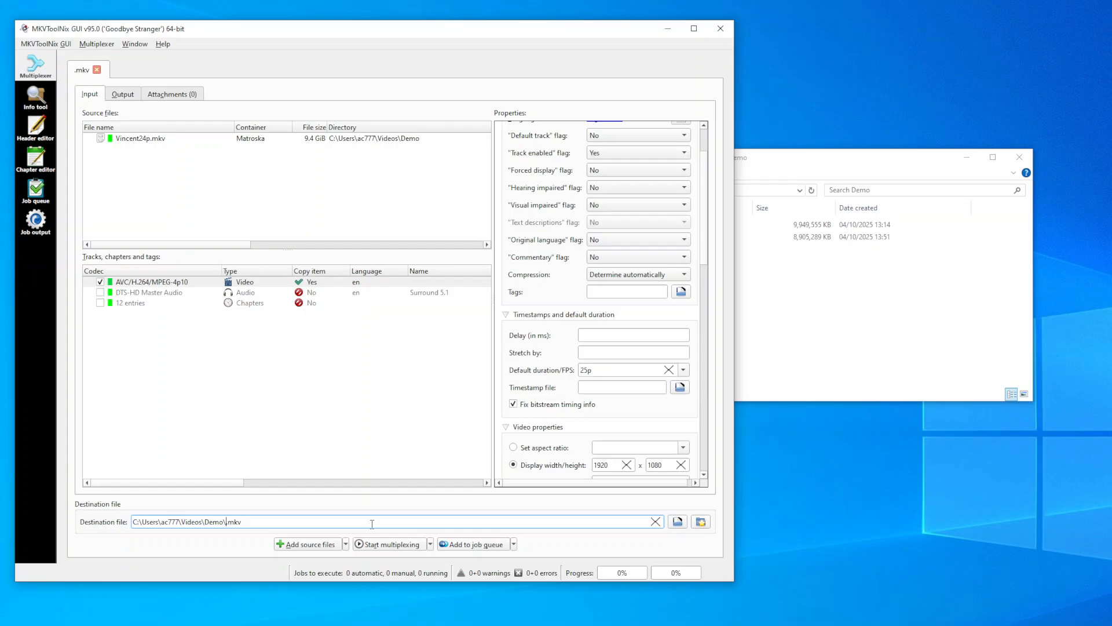
pyautogui.write('temp25p')
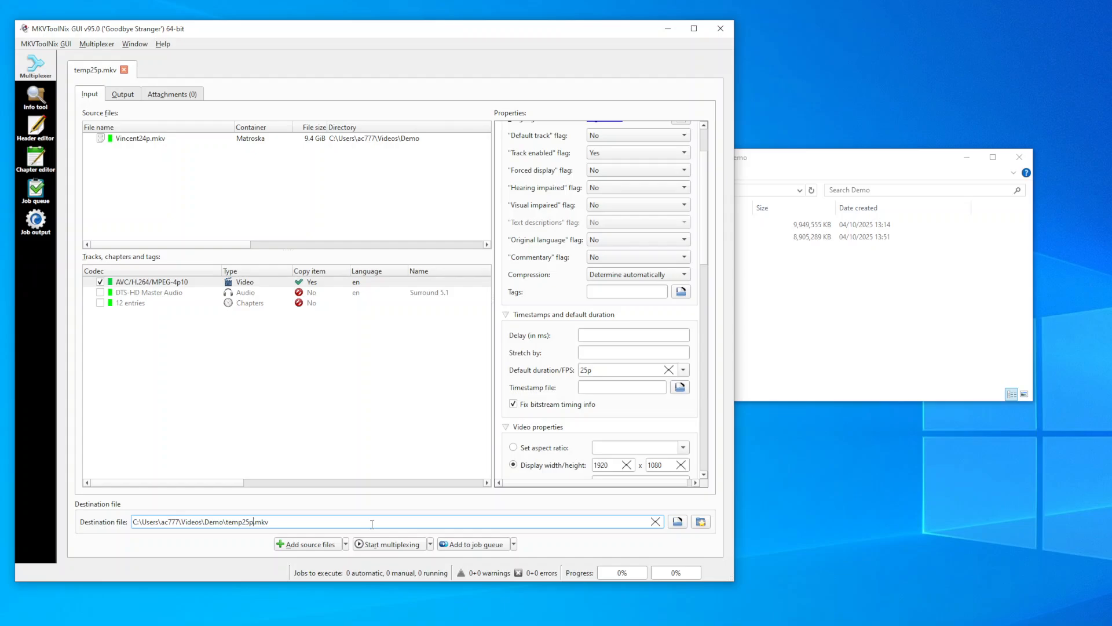
pyautogui.click(386, 544)
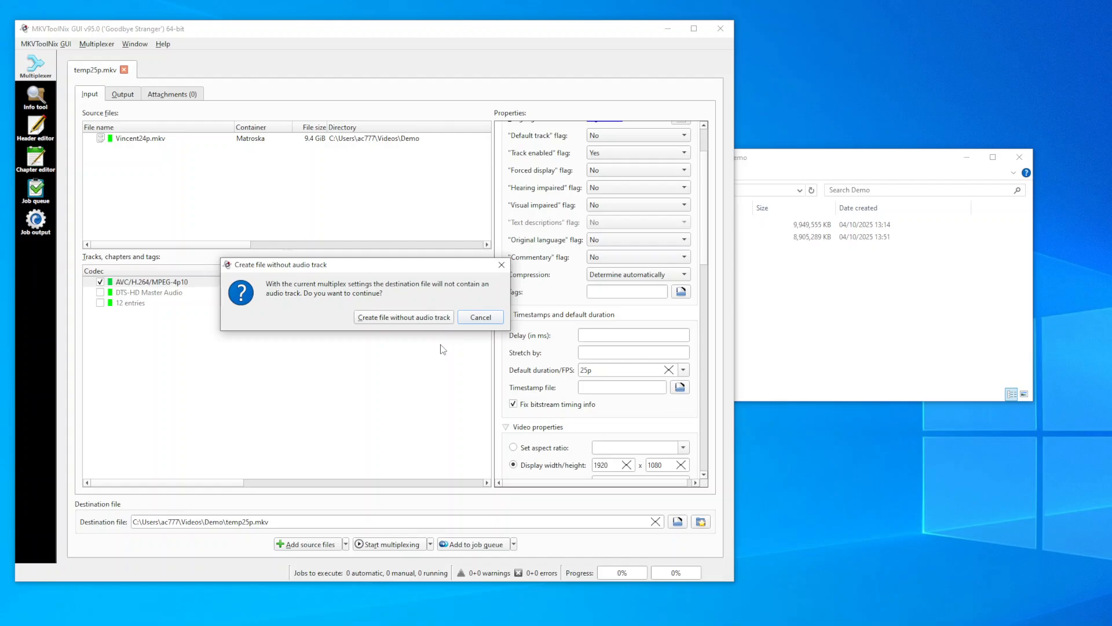
pyautogui.click(421, 325)
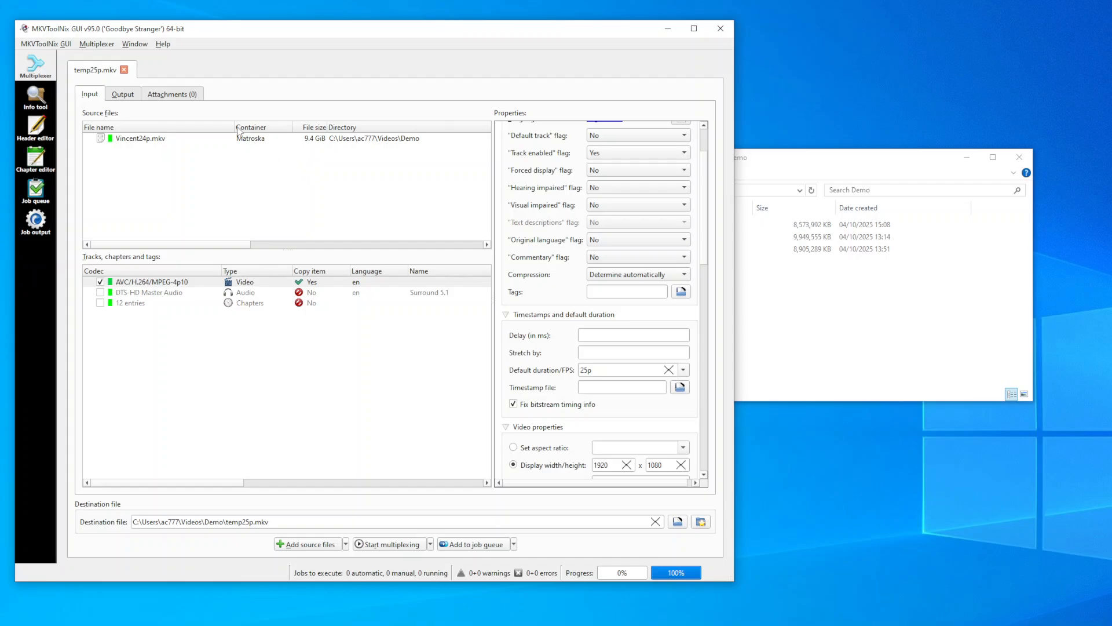
# Close the finished temp25p.mkv job and load Vincent24p.mkv as the source of a new multiplex job
pyautogui.click(124, 70)
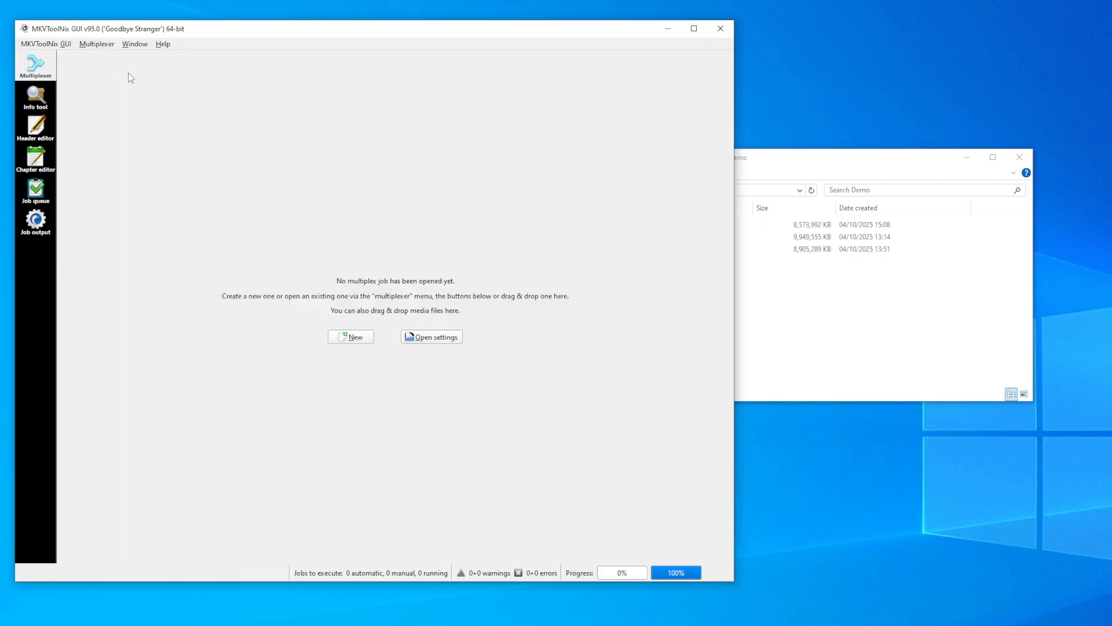
pyautogui.click(788, 173)
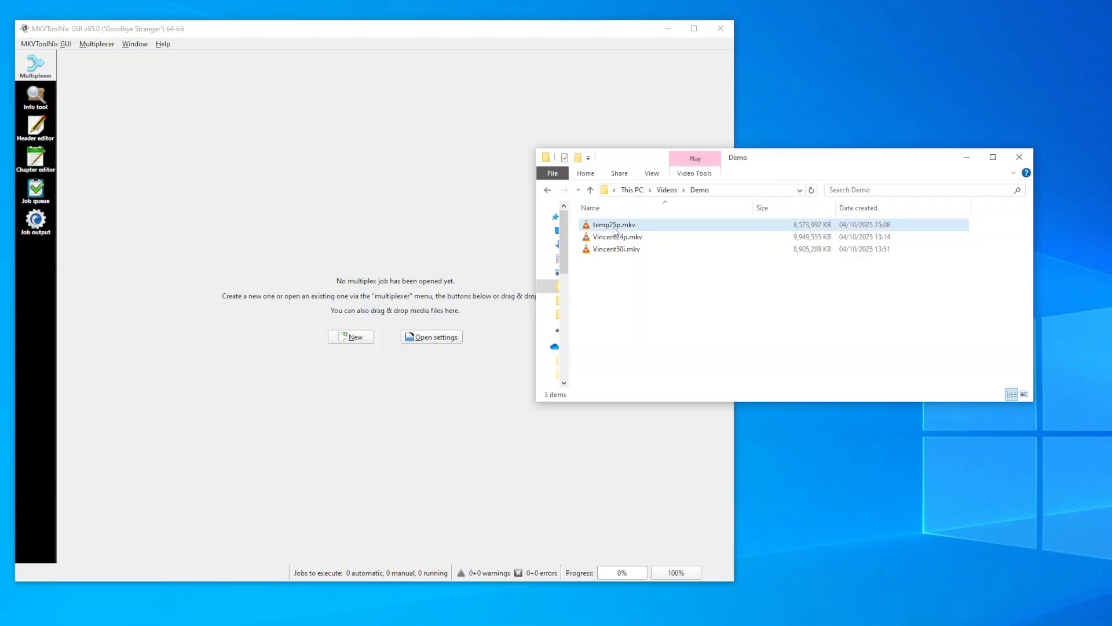
pyautogui.moveTo(634, 243); pyautogui.dragTo(345, 150)
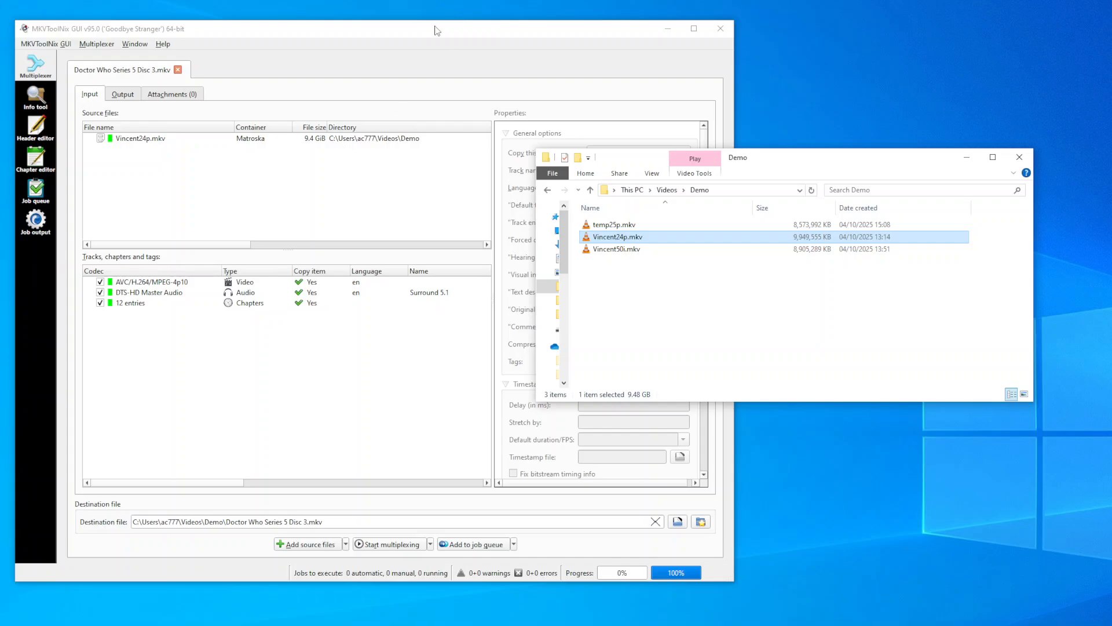
pyautogui.click(433, 30)
# Exclude the video track and chapters, multiplex only the DTS-HD Master Audio track to an .mka file, and close MKVToolNix
pyautogui.click(99, 282)
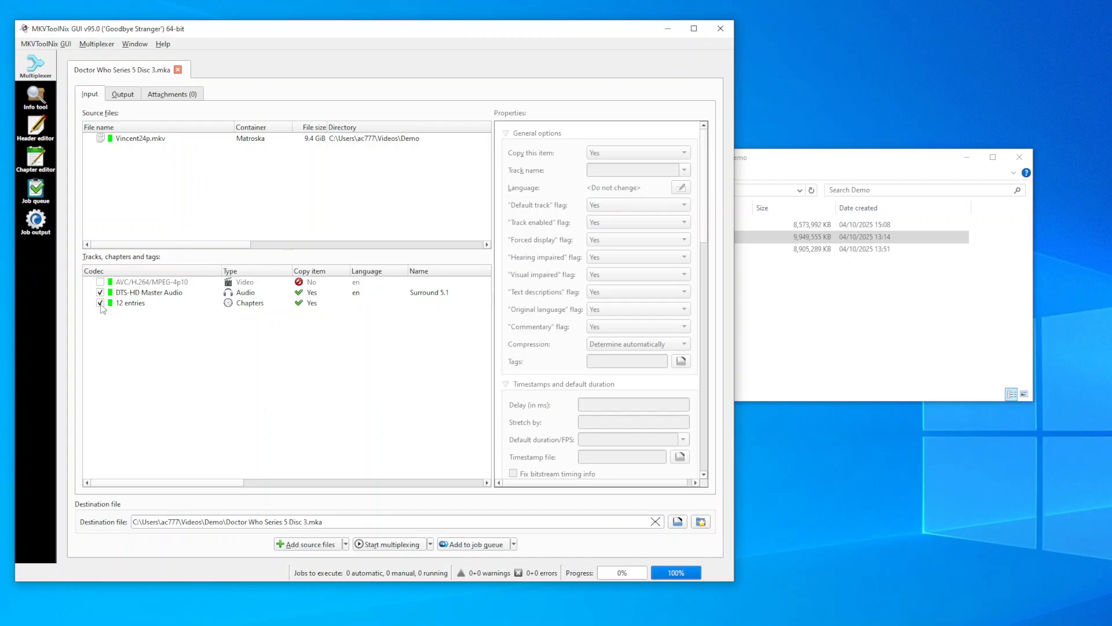
pyautogui.click(101, 303)
pyautogui.click(392, 546)
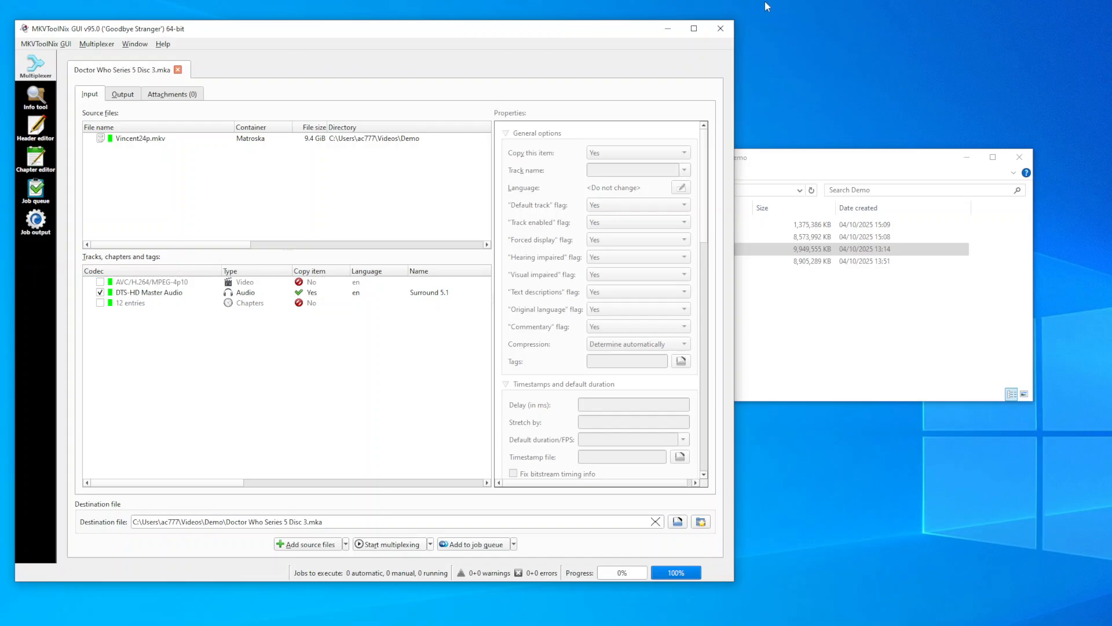
pyautogui.click(721, 29)
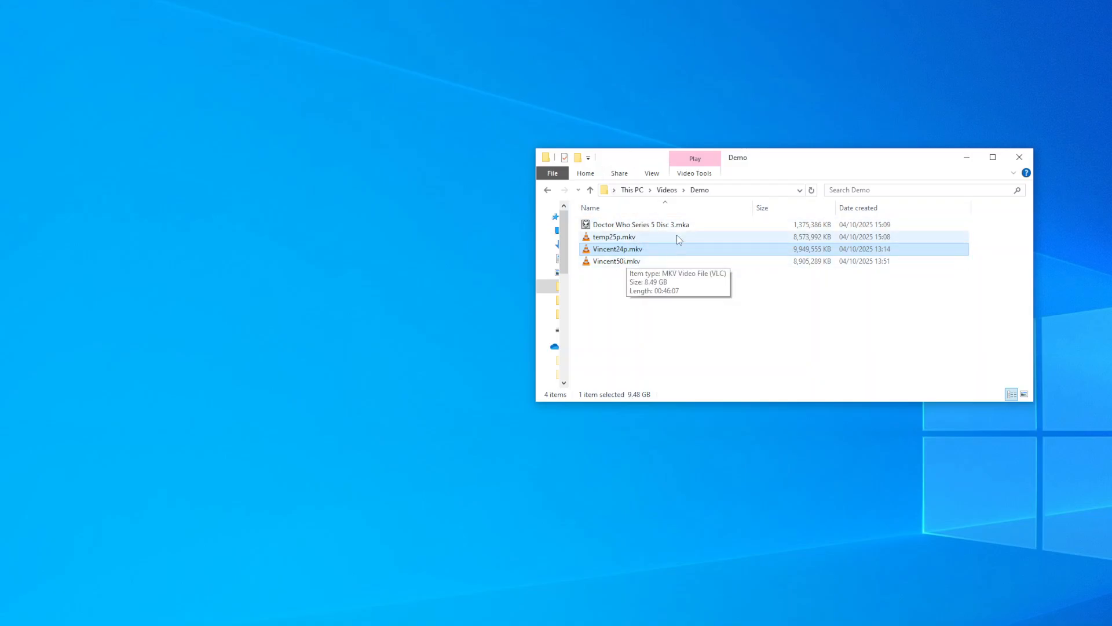
pyautogui.click(620, 238)
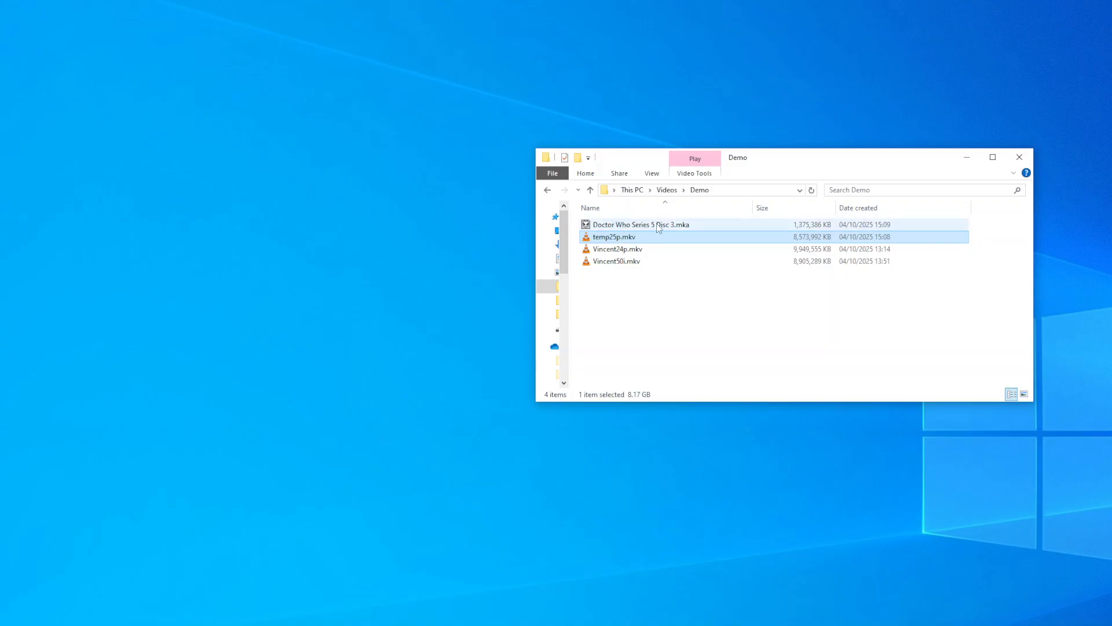
pyautogui.click(658, 226)
pyautogui.click(684, 231)
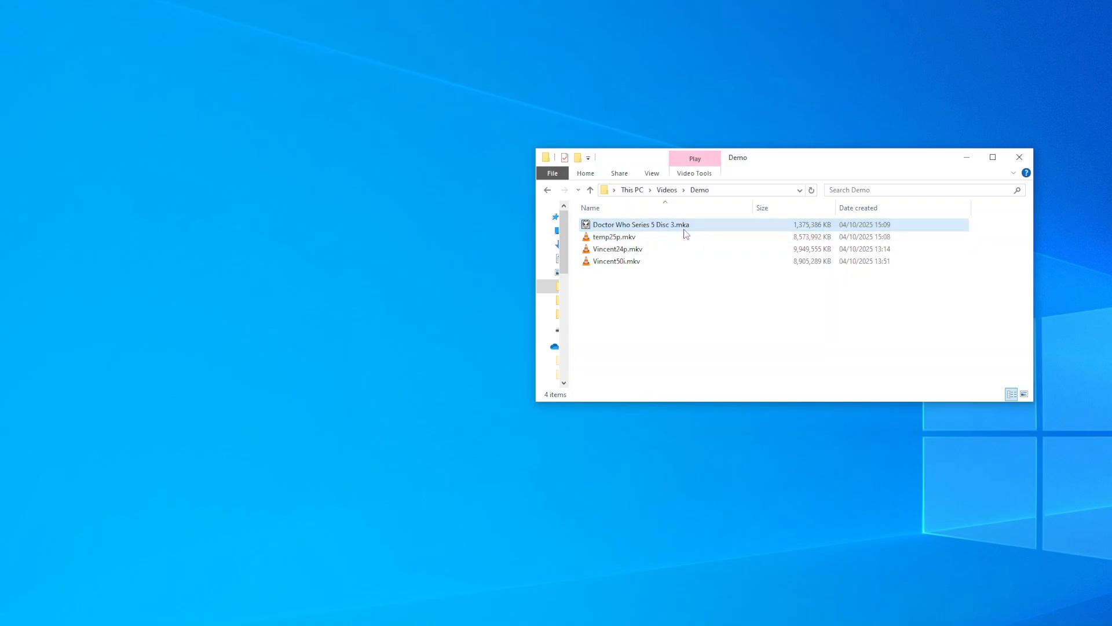
# Switch to Audacity and import the extracted audio file Doctor Who Series 5 Disc 3.mka from the Demo folder
pyautogui.click(625, 236)
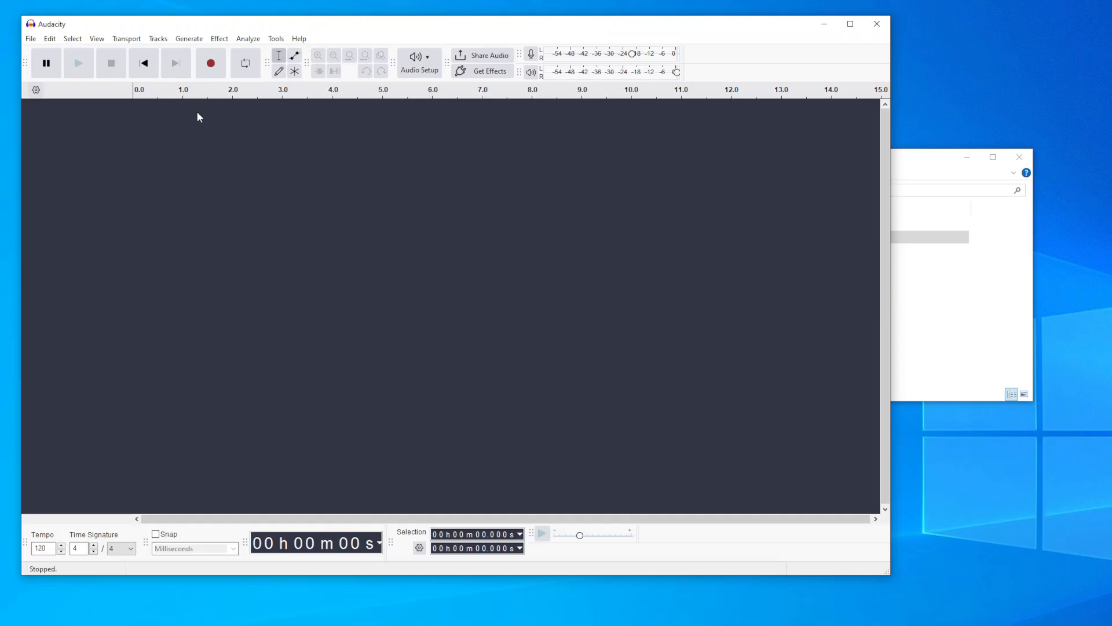
pyautogui.click(31, 39)
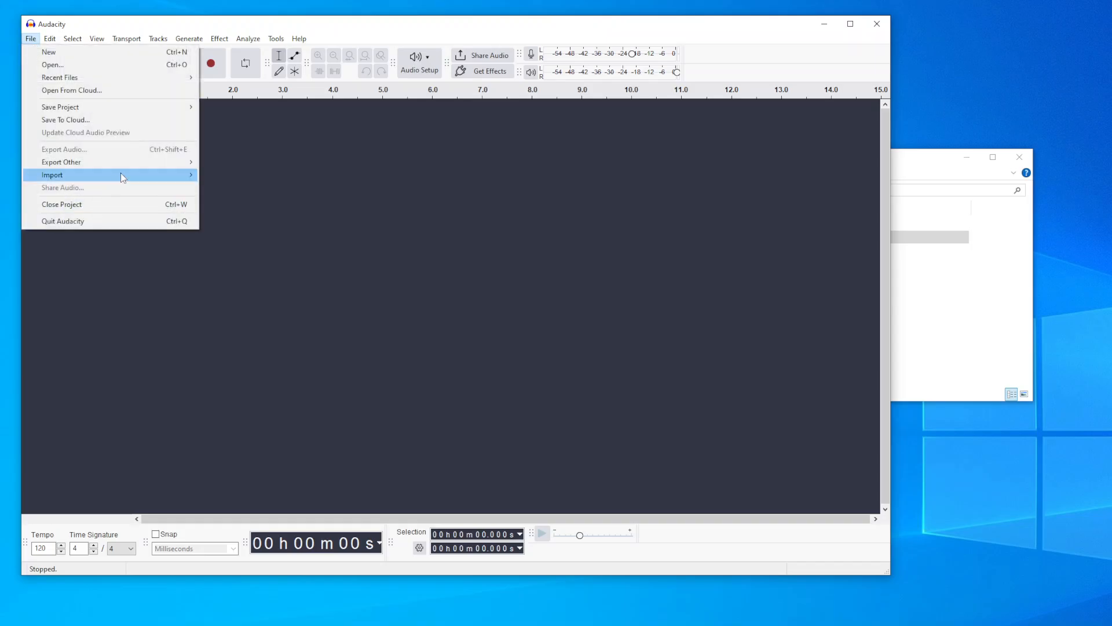
pyautogui.moveTo(121, 173)
pyautogui.click(236, 175)
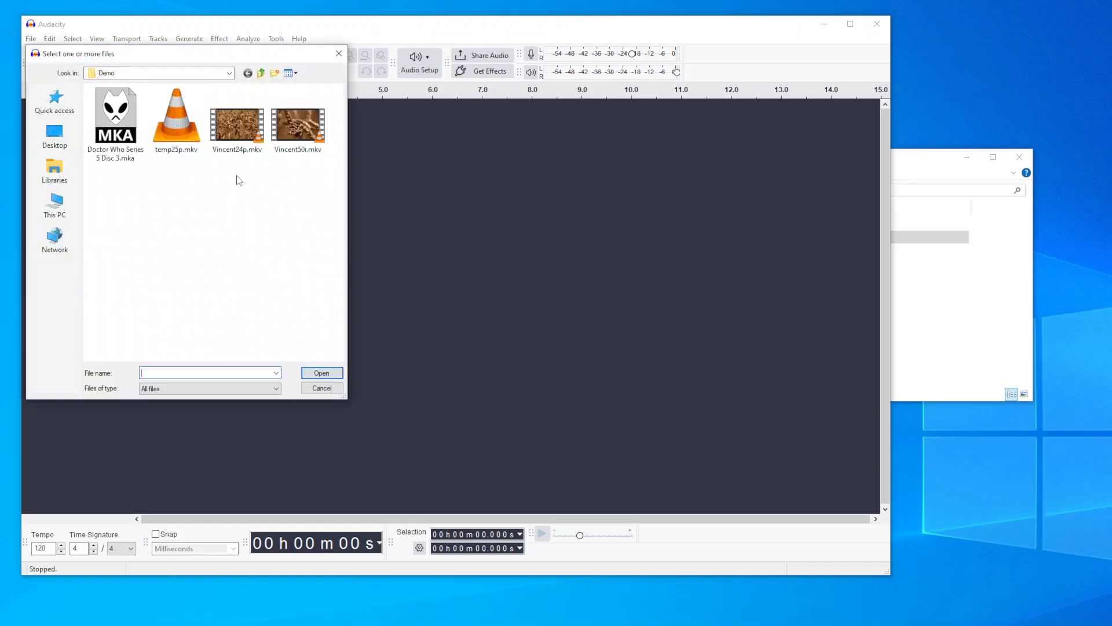
pyautogui.doubleClick(113, 124)
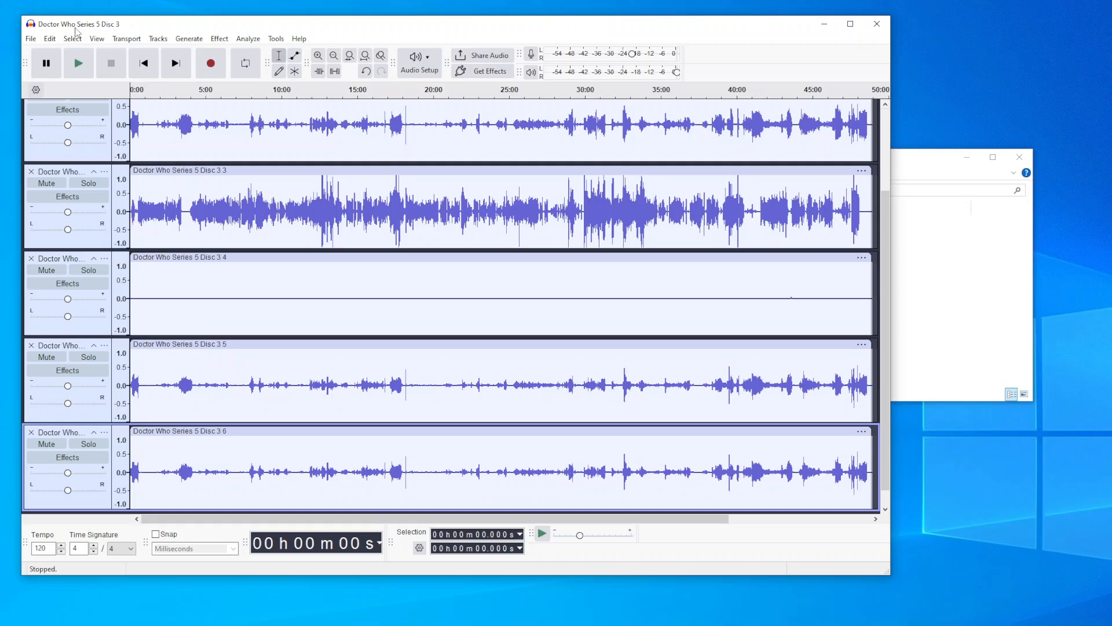
# Select all the imported audio tracks and apply the Change Tempo effect with a percent change of 4.271
pyautogui.click(76, 38)
pyautogui.click(85, 52)
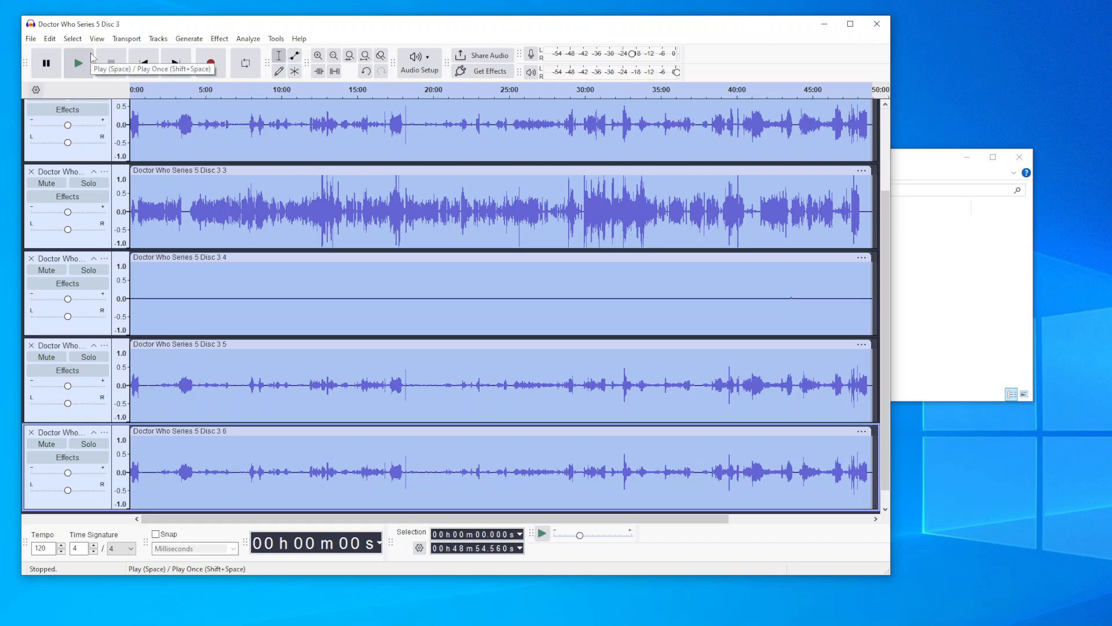
pyautogui.click(219, 40)
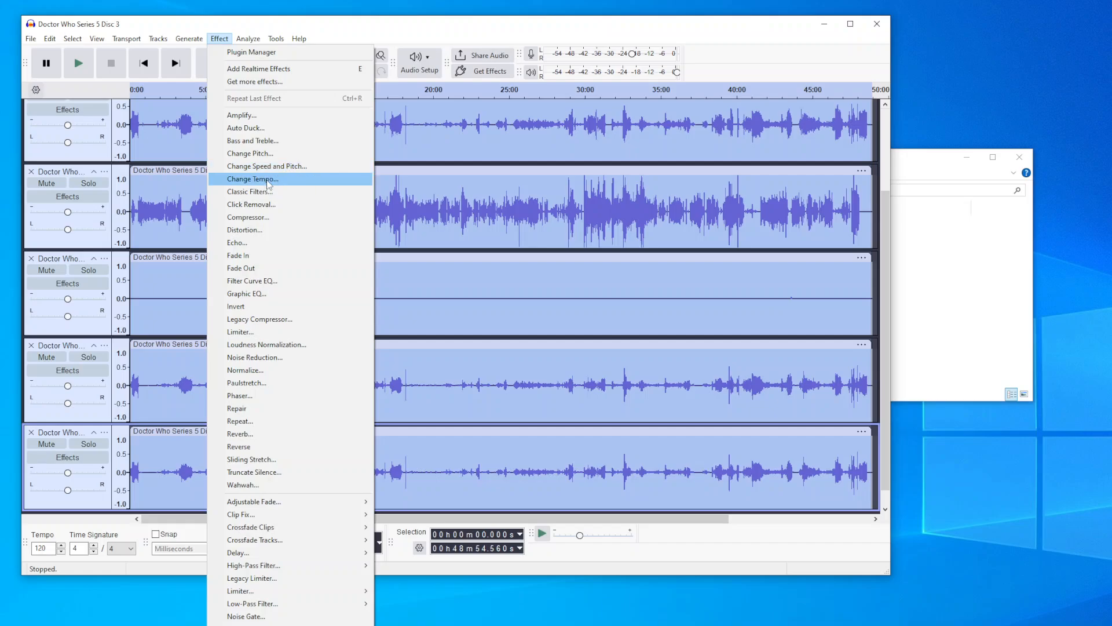
pyautogui.click(267, 183)
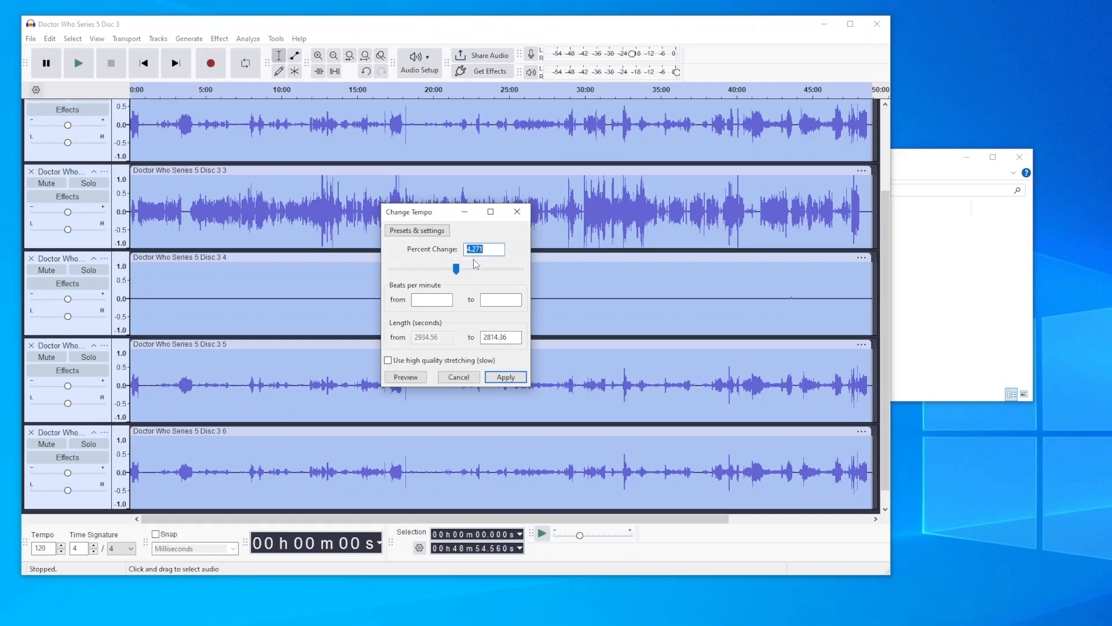
pyautogui.click(507, 377)
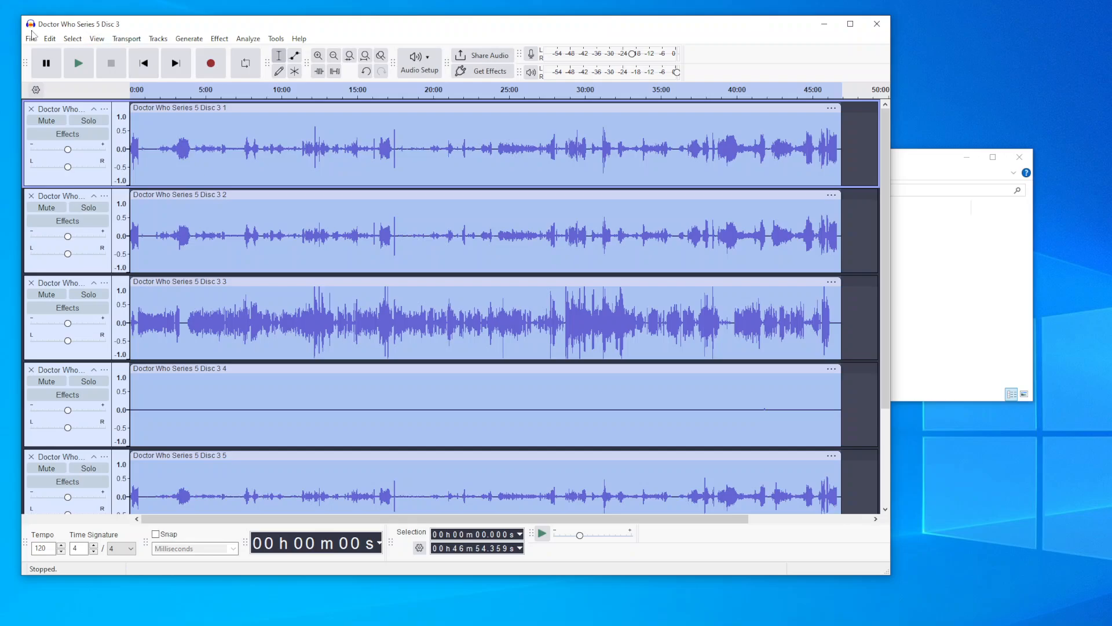
# Export the entire project as a 48000 Hz, 24-bit FLAC file with custom channel mapping, and close Audacity without saving the project
pyautogui.click(31, 38)
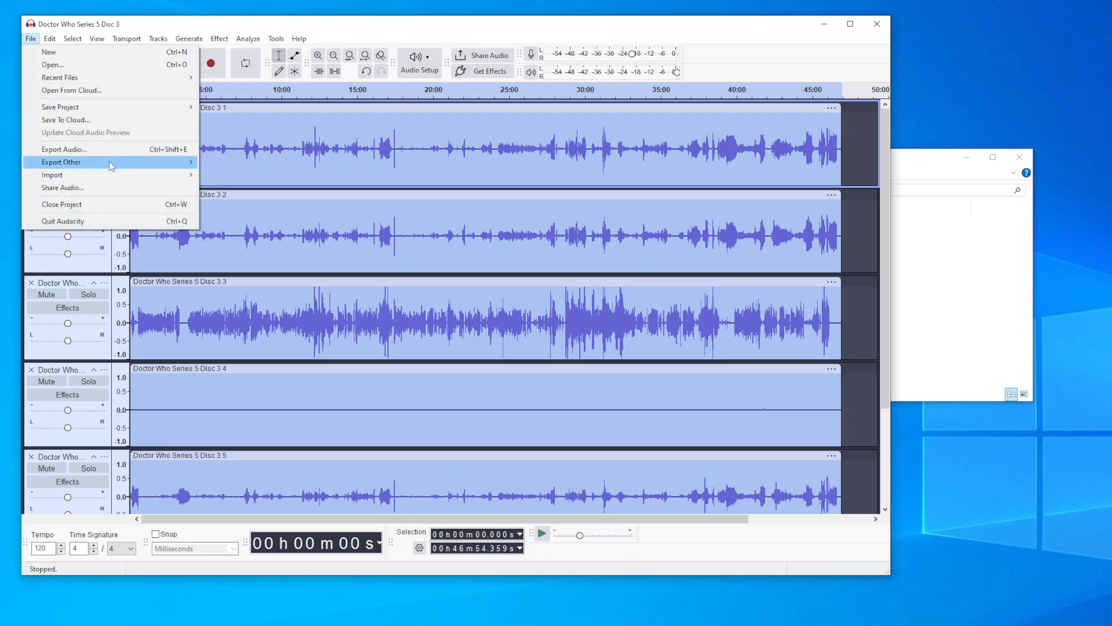
pyautogui.click(120, 149)
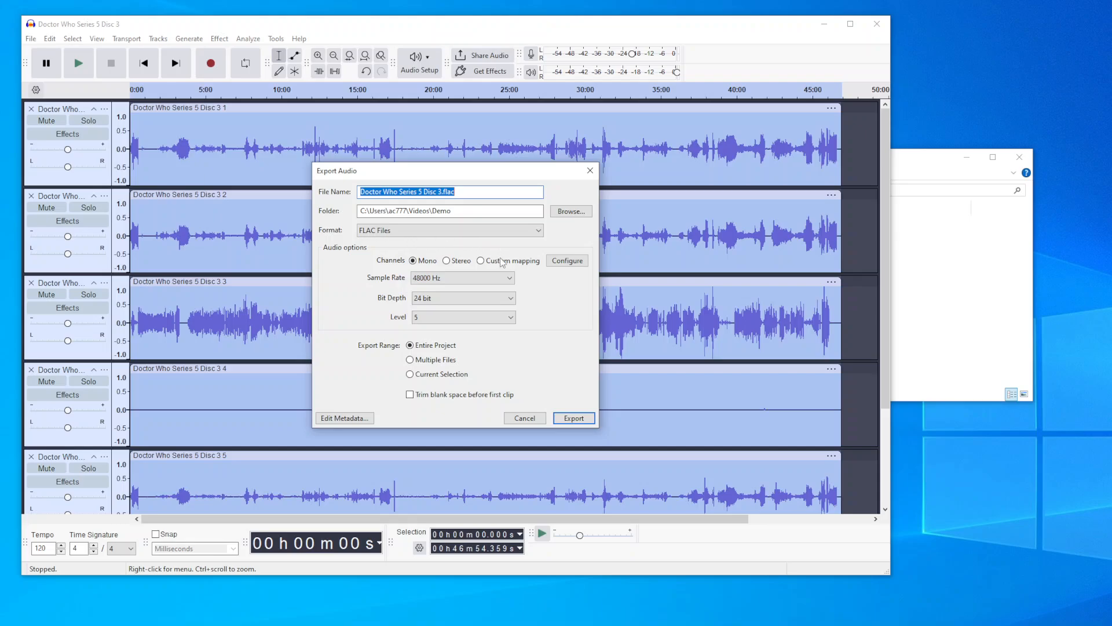
pyautogui.click(484, 263)
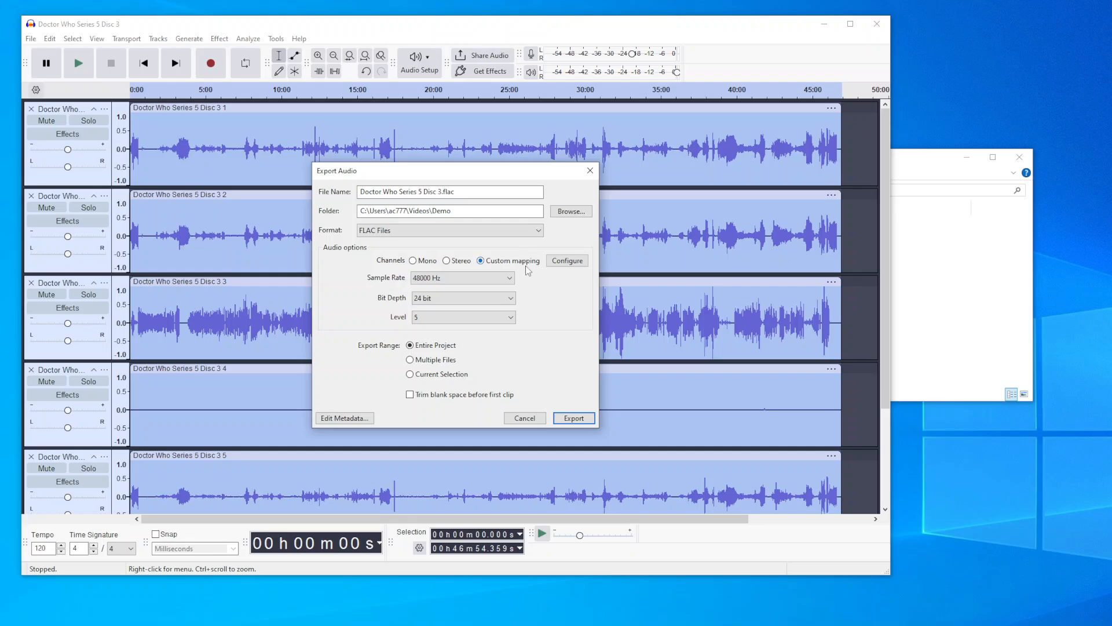
pyautogui.click(569, 261)
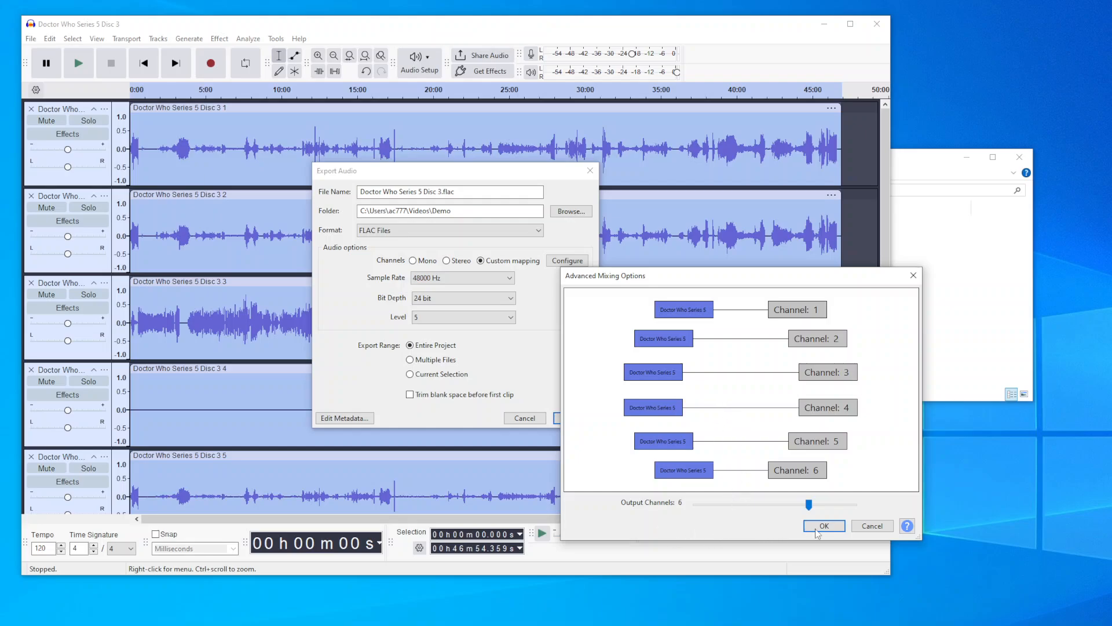
pyautogui.click(872, 526)
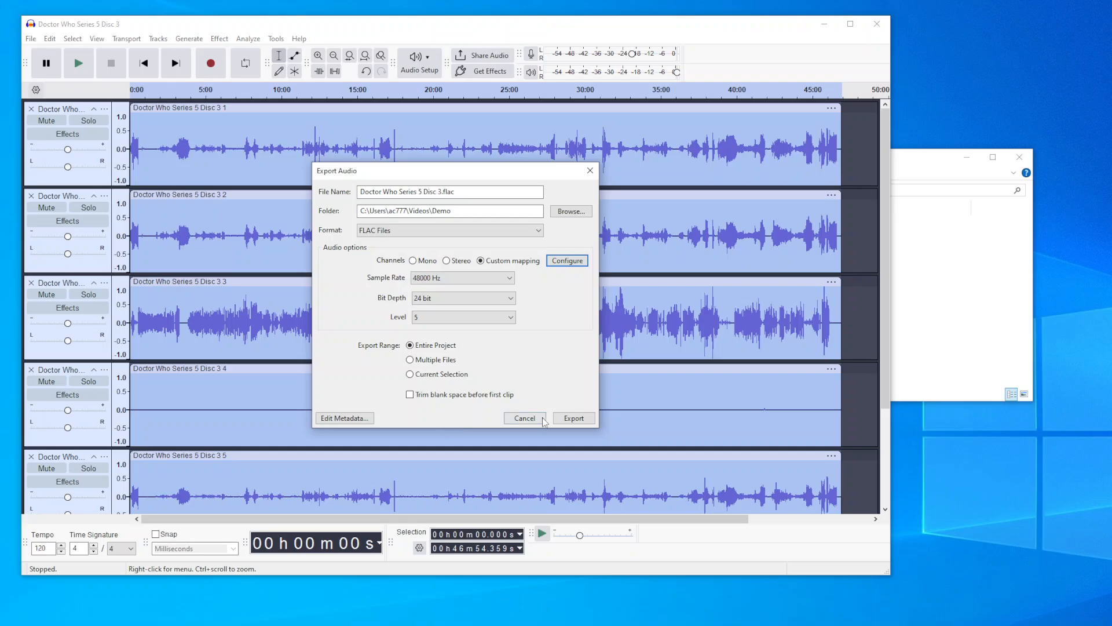
pyautogui.click(574, 418)
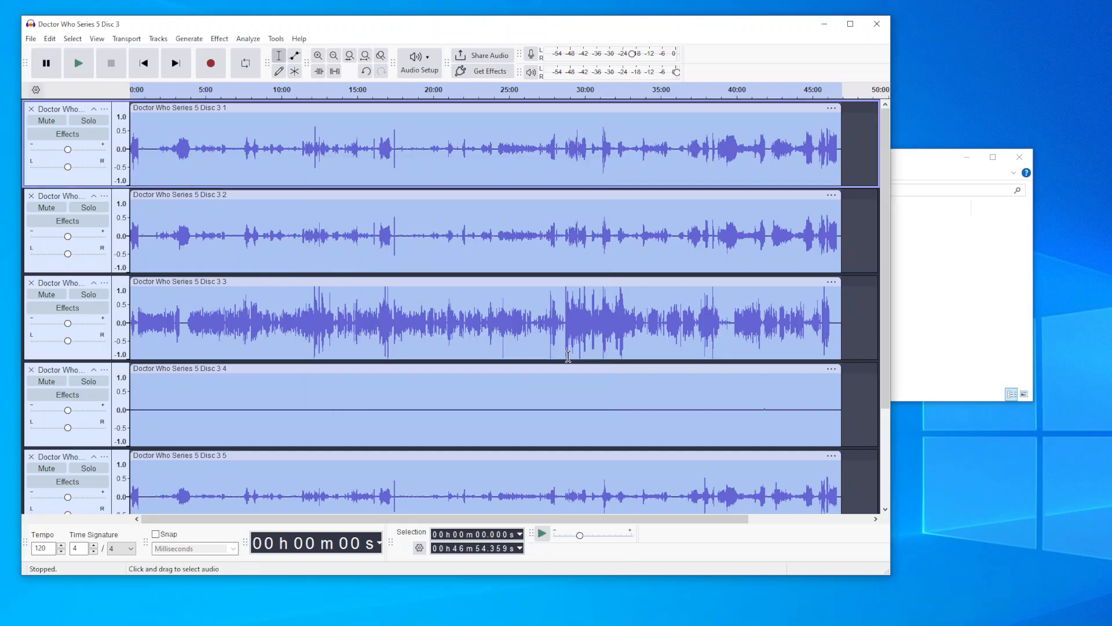
pyautogui.click(872, 28)
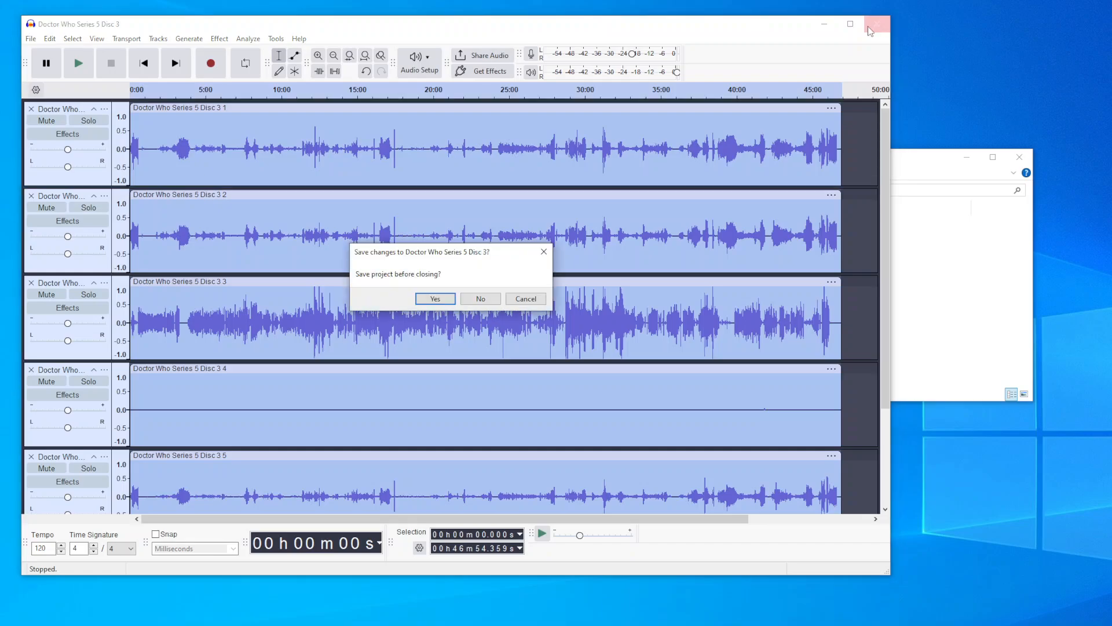
pyautogui.click(481, 298)
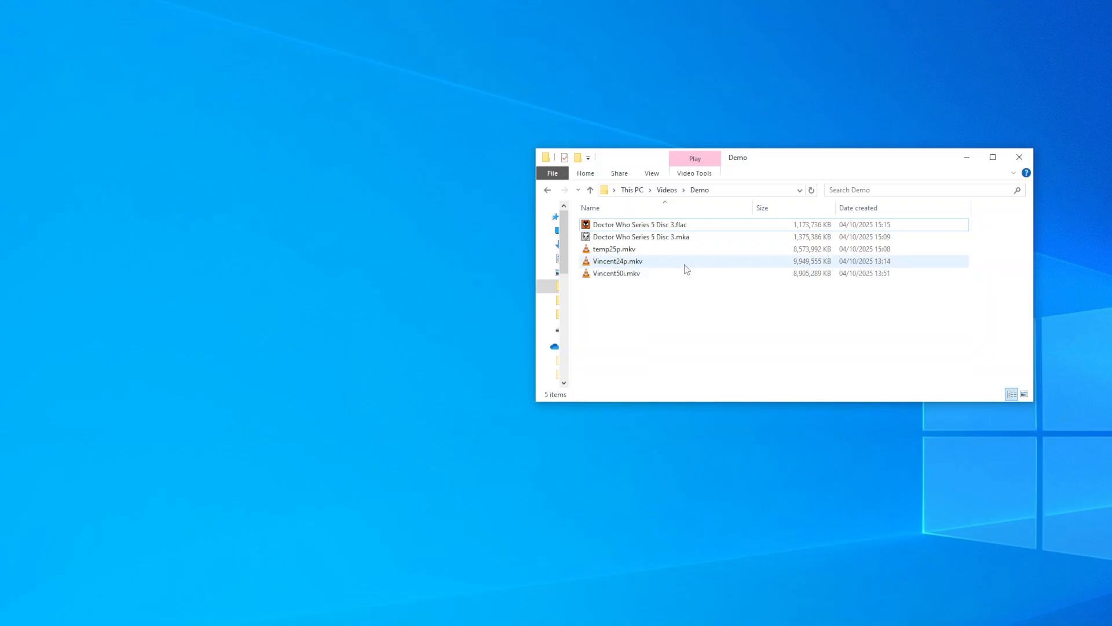
# In MKVToolNix, load temp25p.mkv and add Doctor Who Series 5 Disc 3.flac as a new source file to the same multiplex settings
pyautogui.click(638, 226)
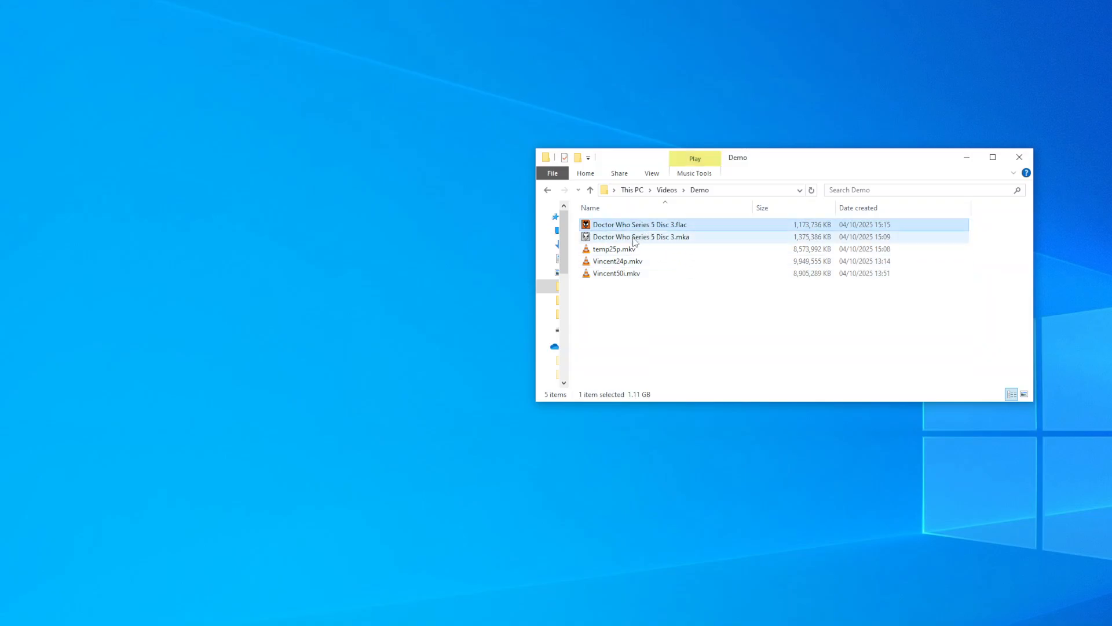
pyautogui.click(619, 250)
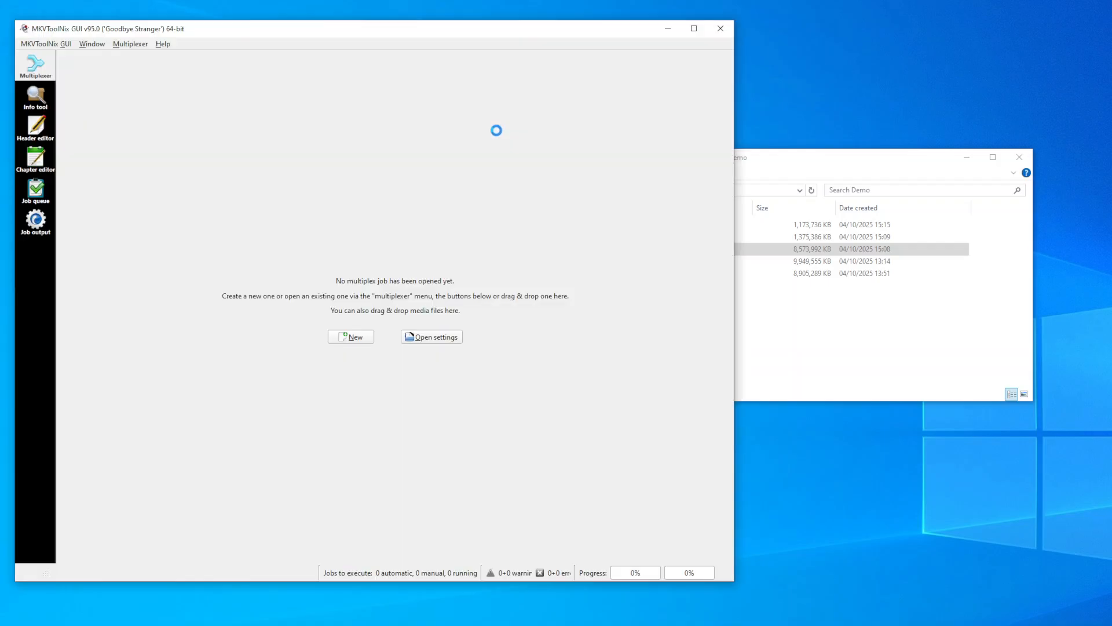
pyautogui.click(775, 169)
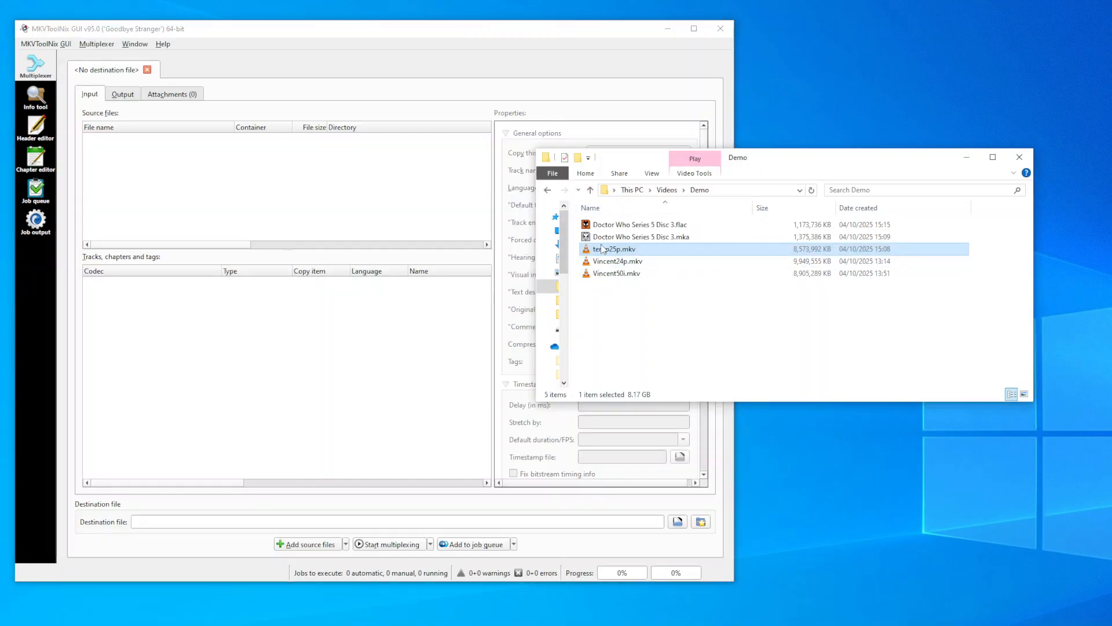
pyautogui.moveTo(605, 252); pyautogui.dragTo(310, 218)
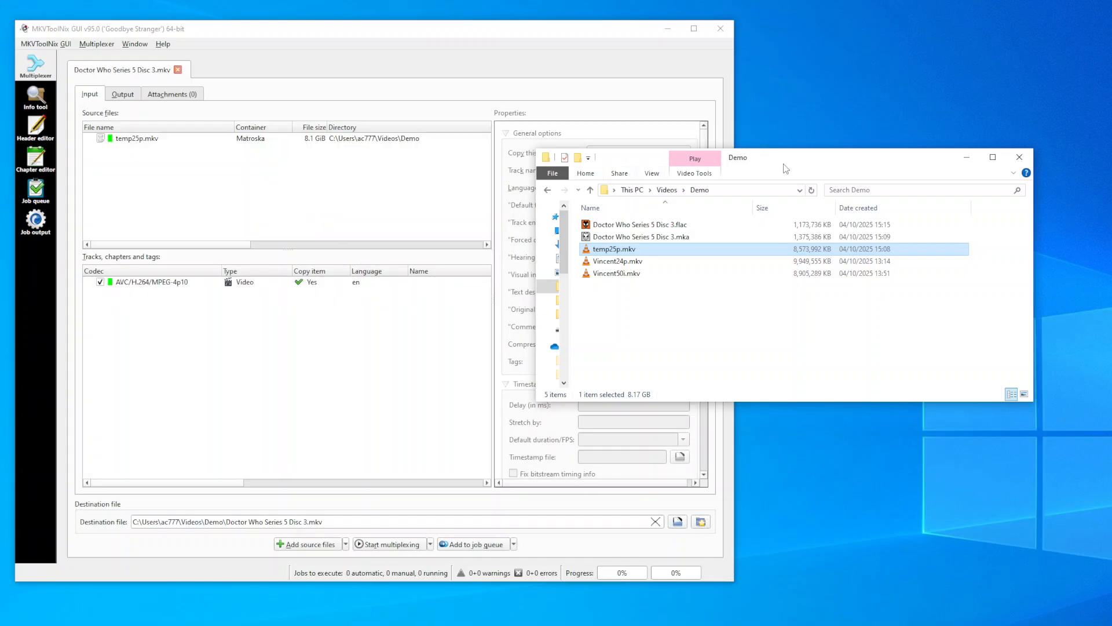
pyautogui.moveTo(628, 227); pyautogui.dragTo(324, 209)
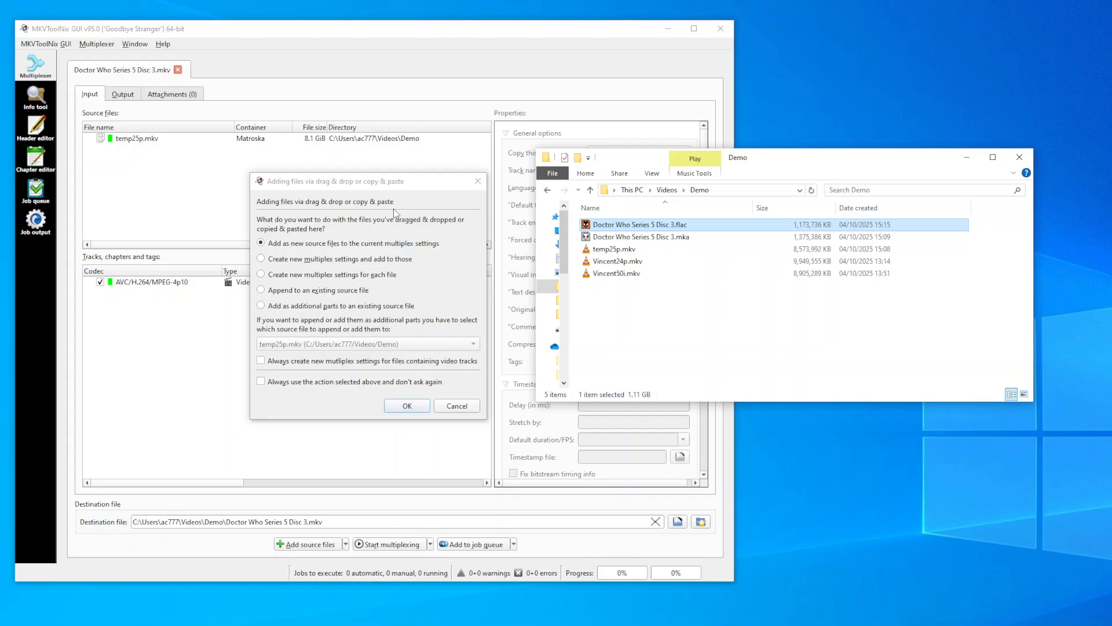
pyautogui.click(350, 183)
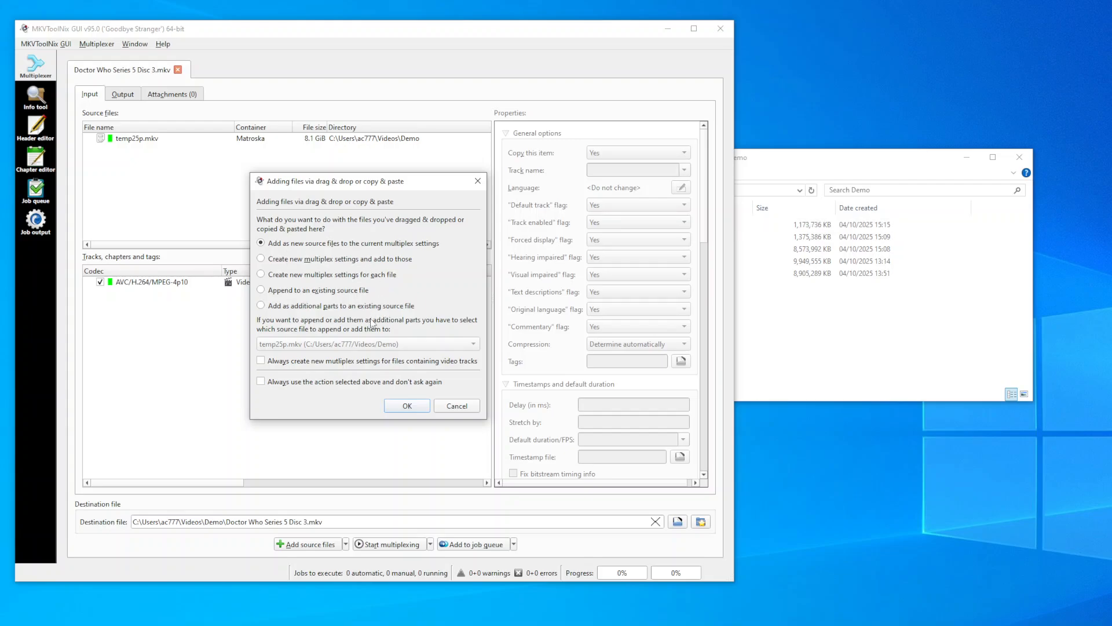
pyautogui.click(414, 406)
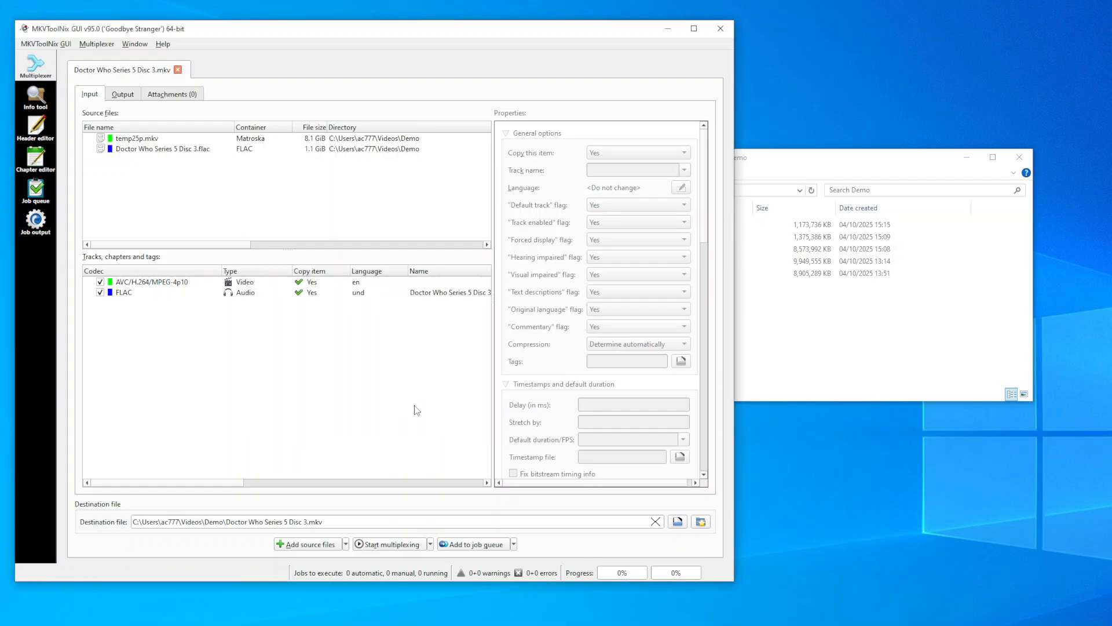
pyautogui.click(166, 283)
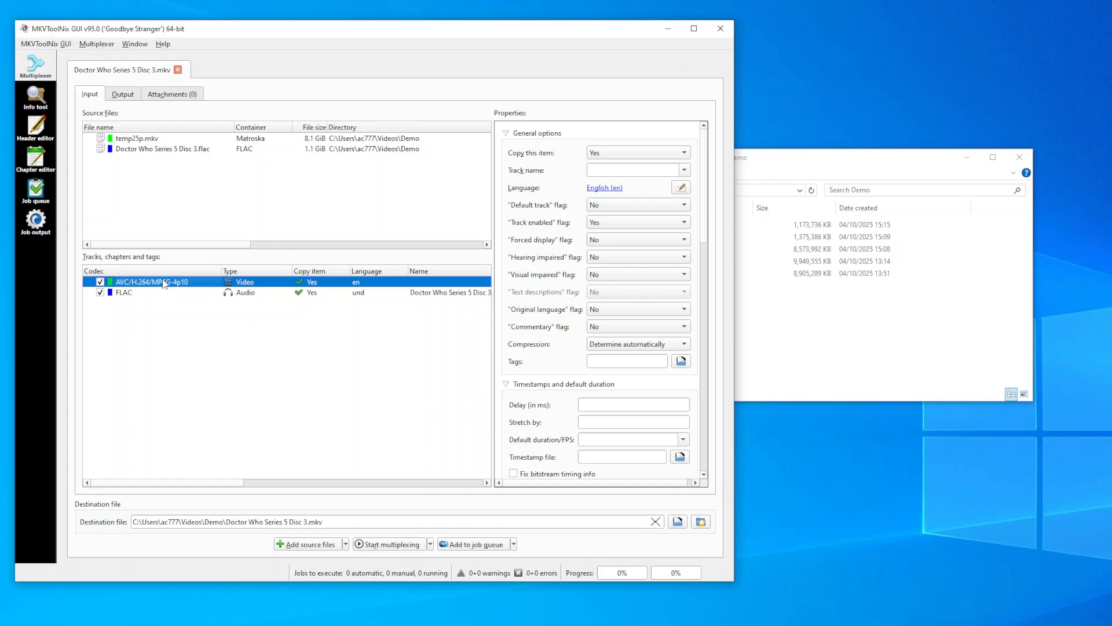
pyautogui.click(136, 294)
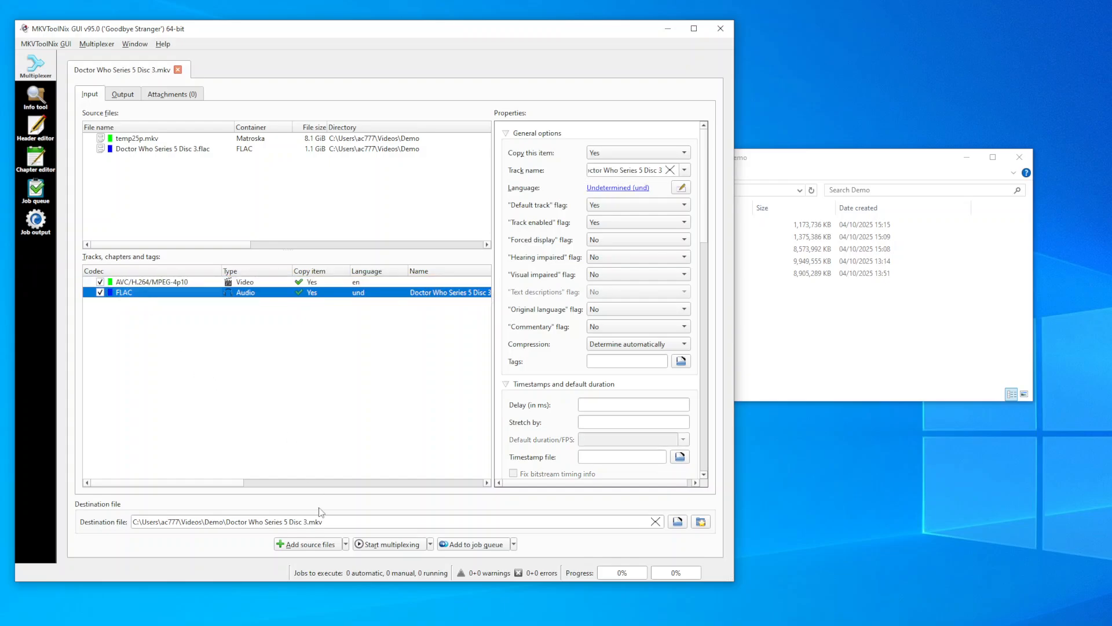
# Multiplex the video and FLAC tracks into a destination file named Vincent25.mkv and close MKVToolNix
pyautogui.click(336, 523)
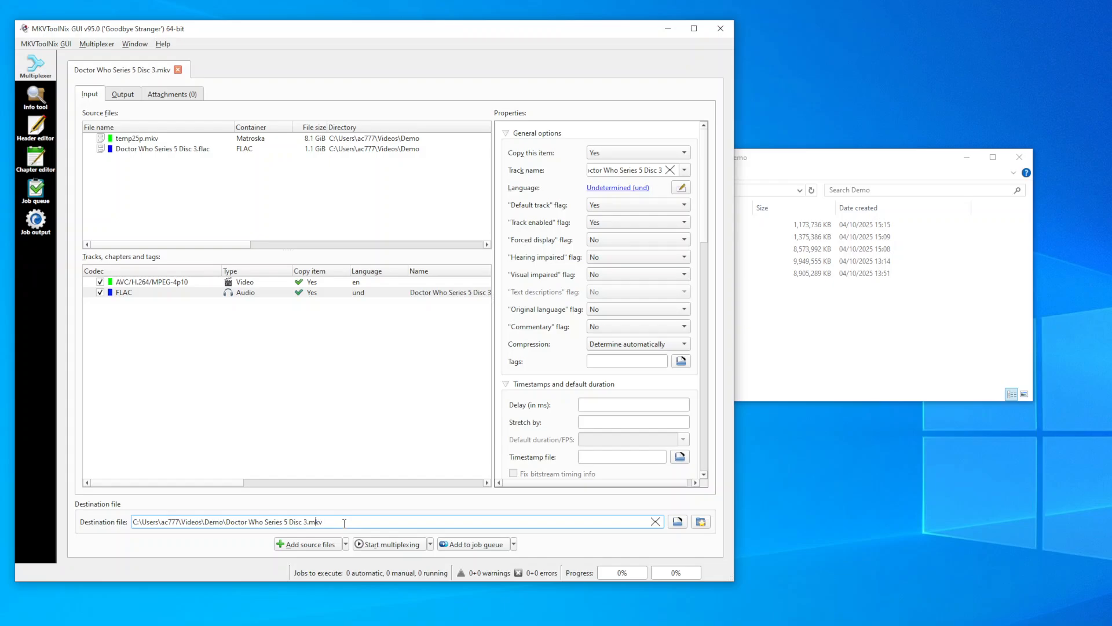
pyautogui.press('Left')
pyautogui.press('Left')
pyautogui.press('BackSpace')
pyautogui.press('BackSpace')
pyautogui.press('BackSpace')
pyautogui.press('BackSpace')
pyautogui.press('BackSpace')
pyautogui.press('BackSpace')
pyautogui.press('BackSpace')
pyautogui.press('BackSpace')
pyautogui.press('BackSpace')
pyautogui.press('BackSpace')
pyautogui.press('BackSpace')
pyautogui.press('BackSpace')
pyautogui.press('BackSpace')
pyautogui.press('BackSpace')
pyautogui.press('BackSpace')
pyautogui.press('BackSpace')
pyautogui.press('BackSpace')
pyautogui.press('BackSpace')
pyautogui.press('BackSpace')
pyautogui.press('BackSpace')
pyautogui.press('BackSpace')
pyautogui.press('BackSpace')
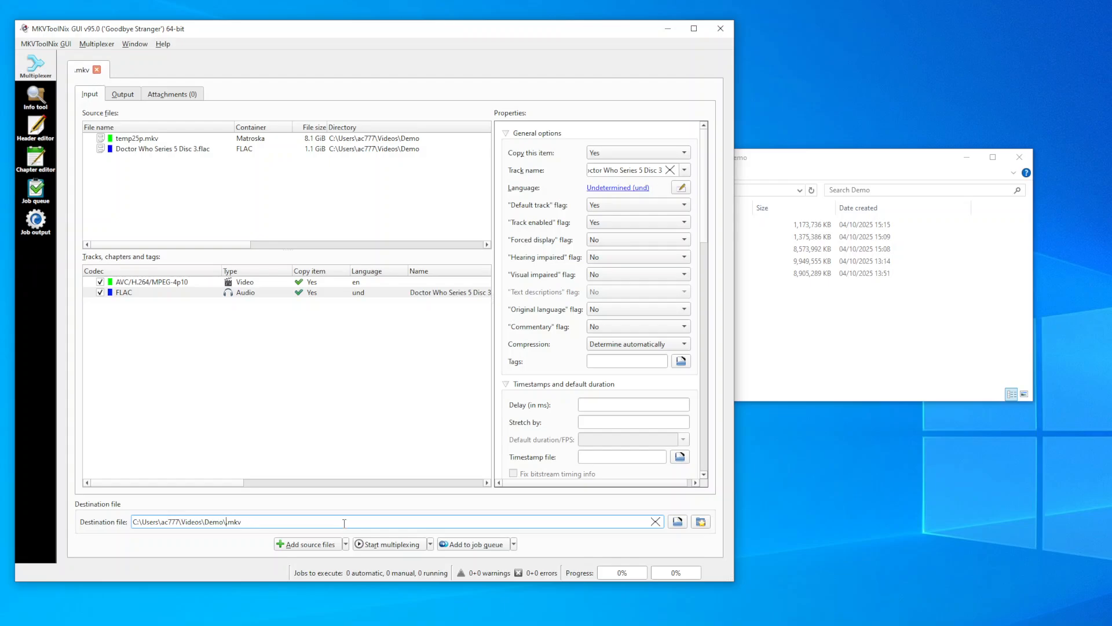
pyautogui.write('Vincent2')
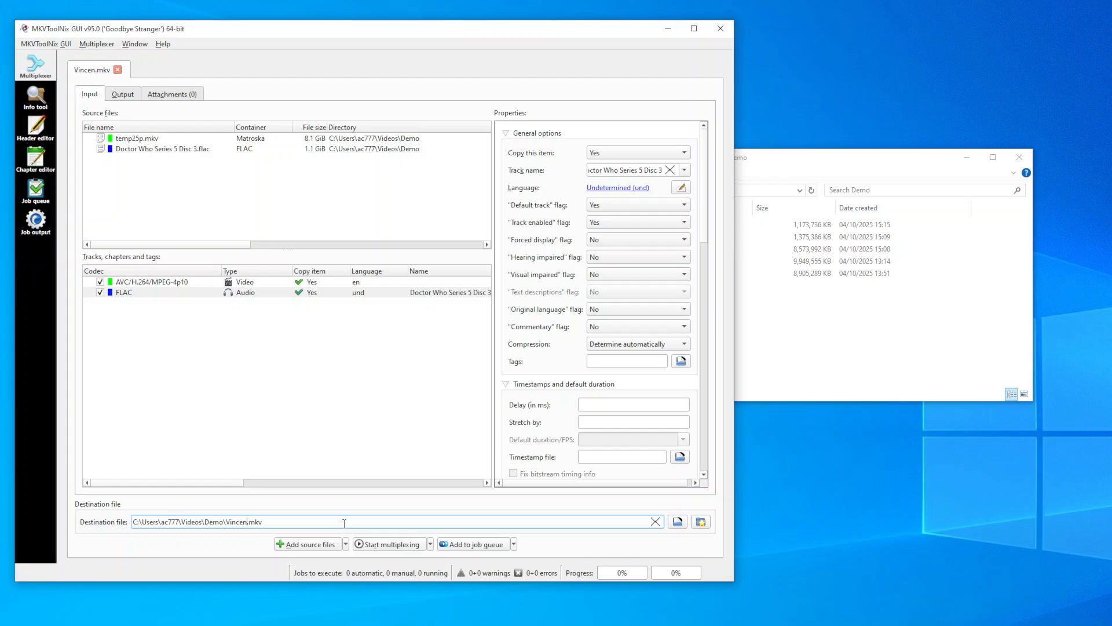
pyautogui.write('5')
pyautogui.click(397, 550)
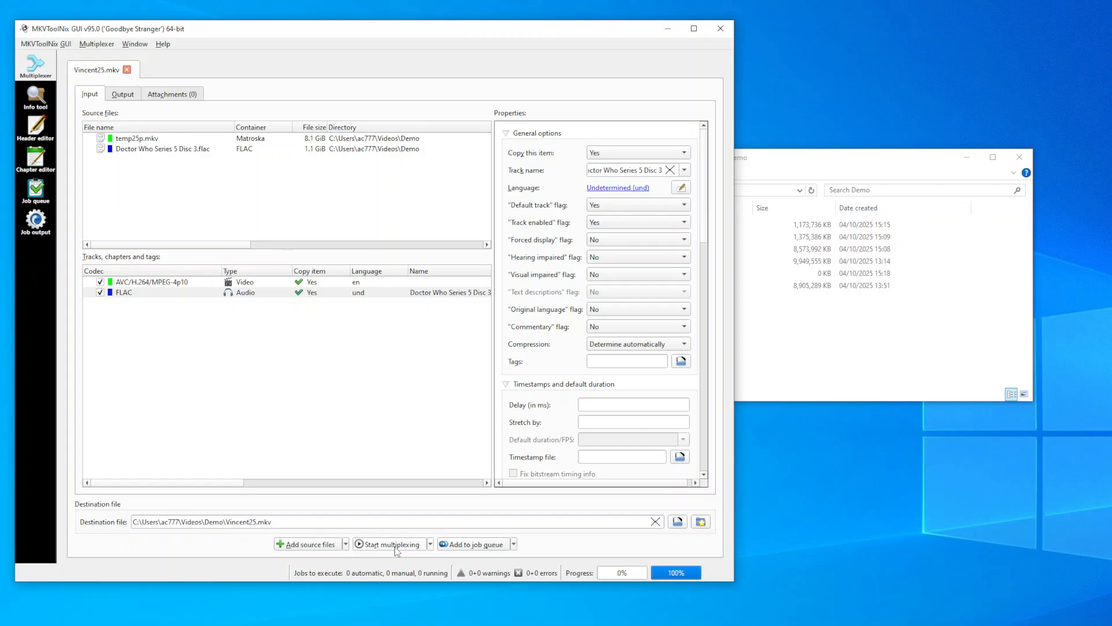
pyautogui.click(721, 29)
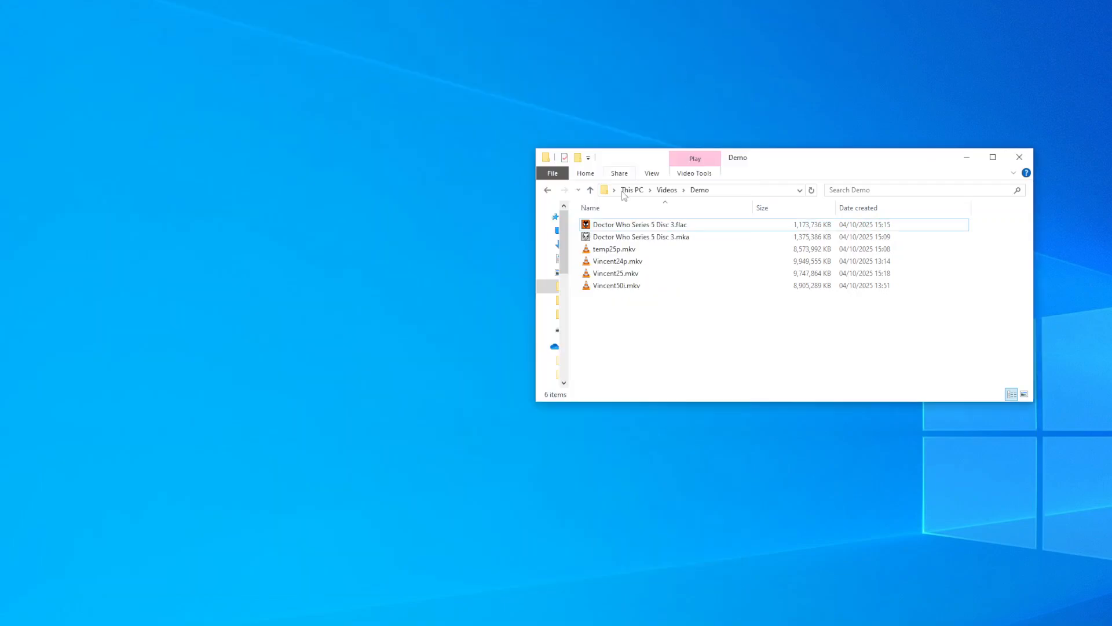
# Open Vincent25.mkv in MediaInfo, examine its frame rate, duration and audio track details, and close MediaInfo
pyautogui.click(633, 275)
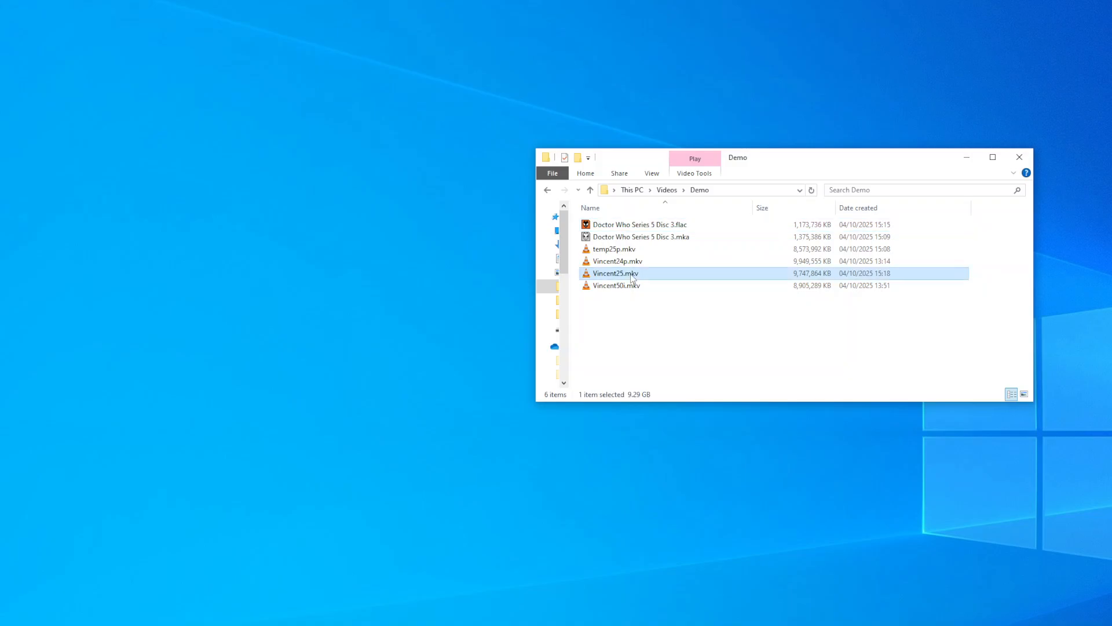
pyautogui.rightClick(632, 278)
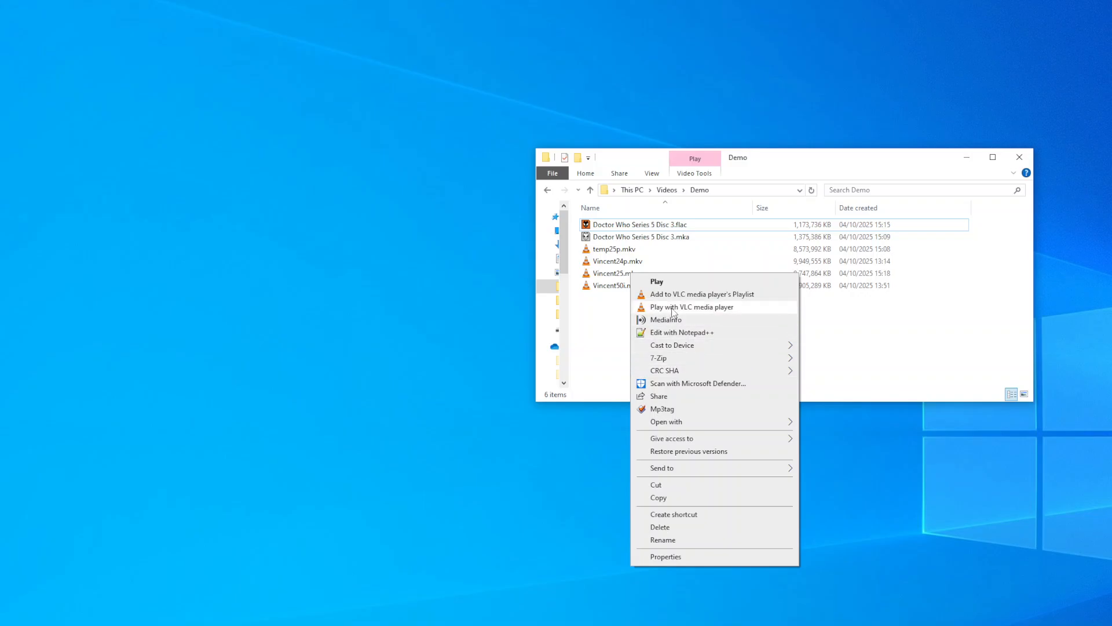
pyautogui.click(672, 322)
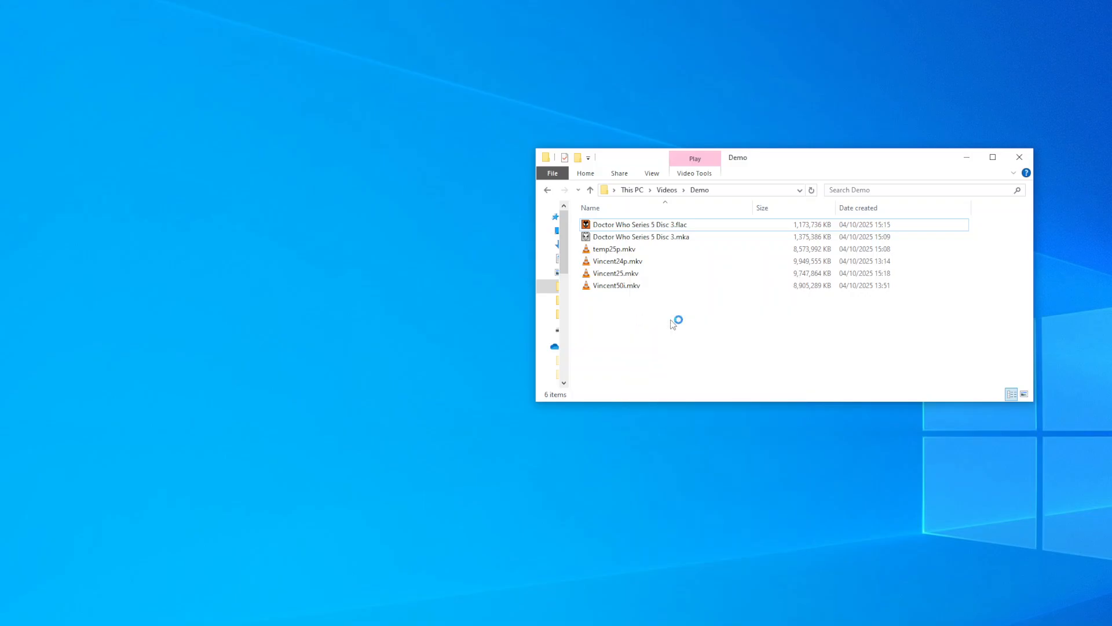
pyautogui.moveTo(811, 247); pyautogui.dragTo(542, 78)
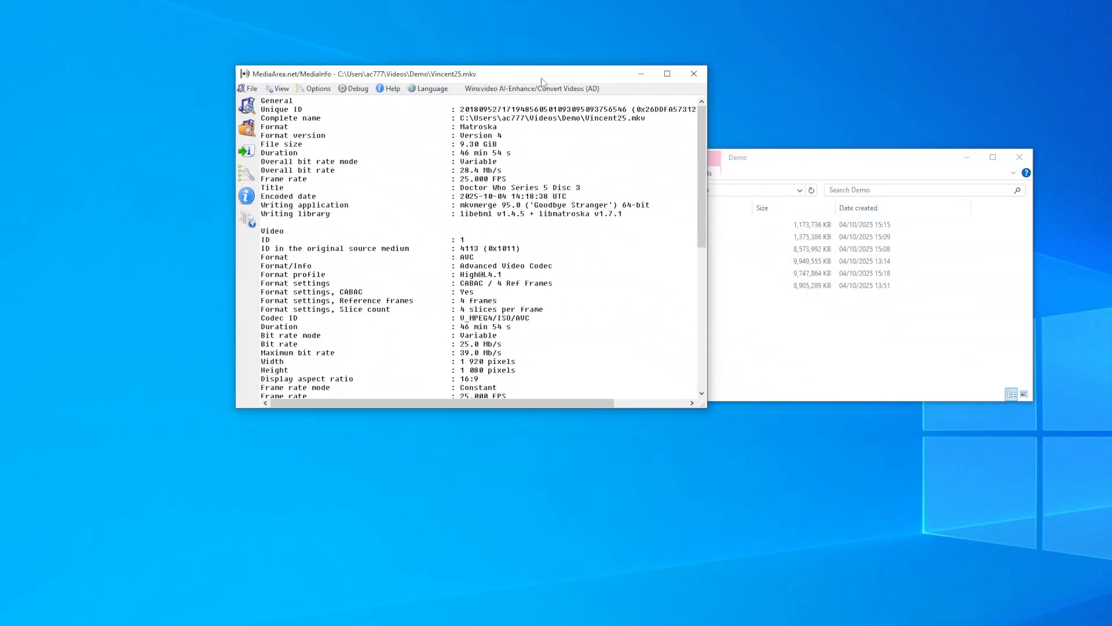
pyautogui.moveTo(706, 406); pyautogui.dragTo(870, 554)
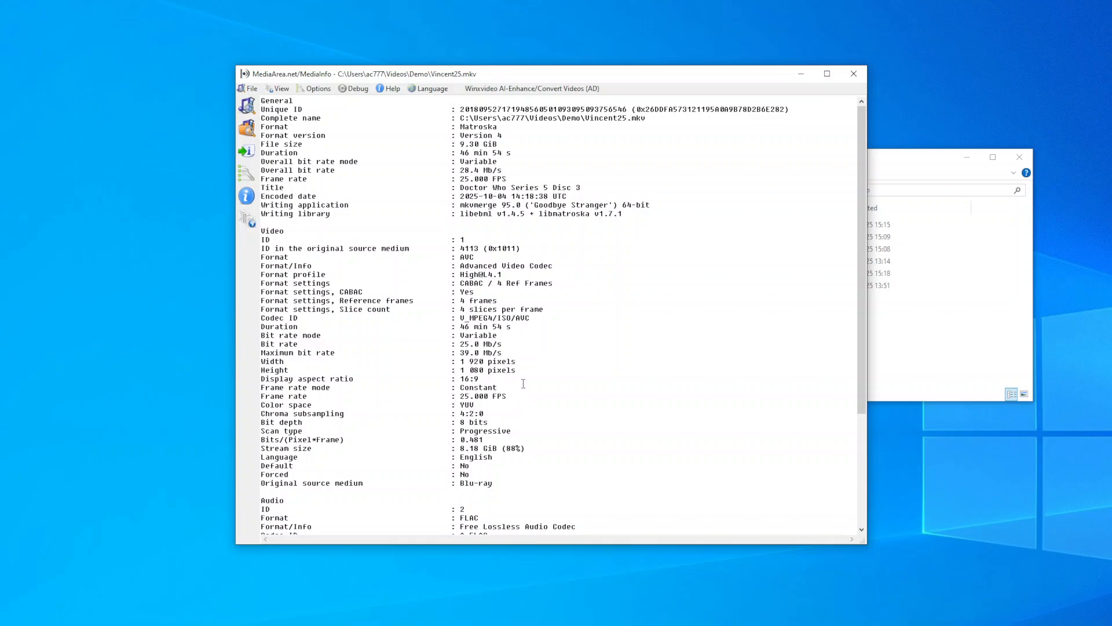
pyautogui.scroll(-6, 521, 385)
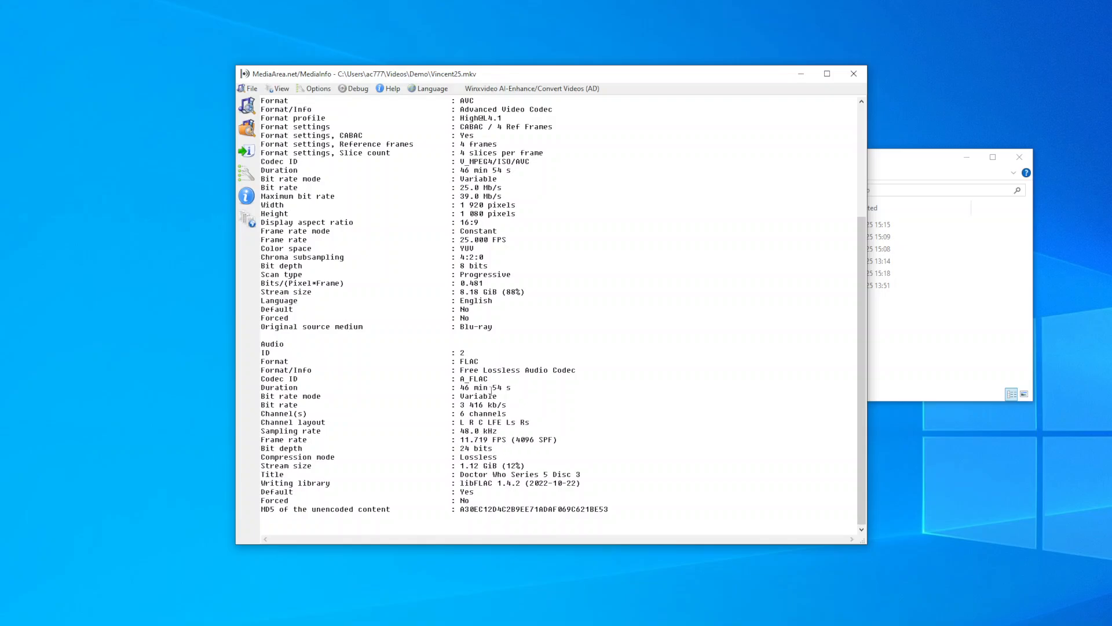
pyautogui.click(855, 75)
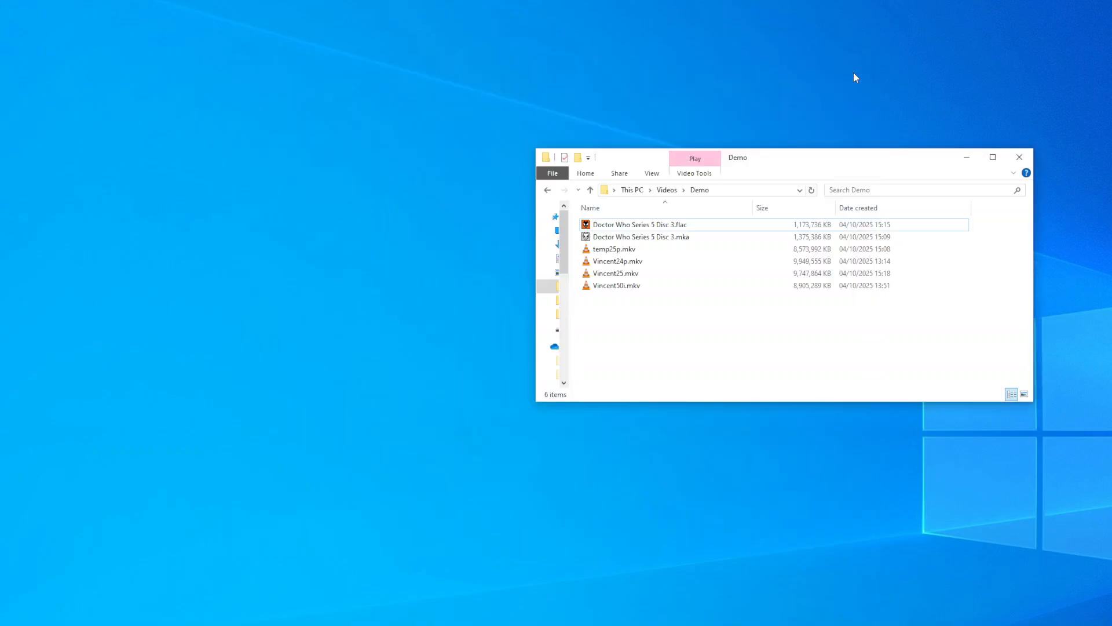